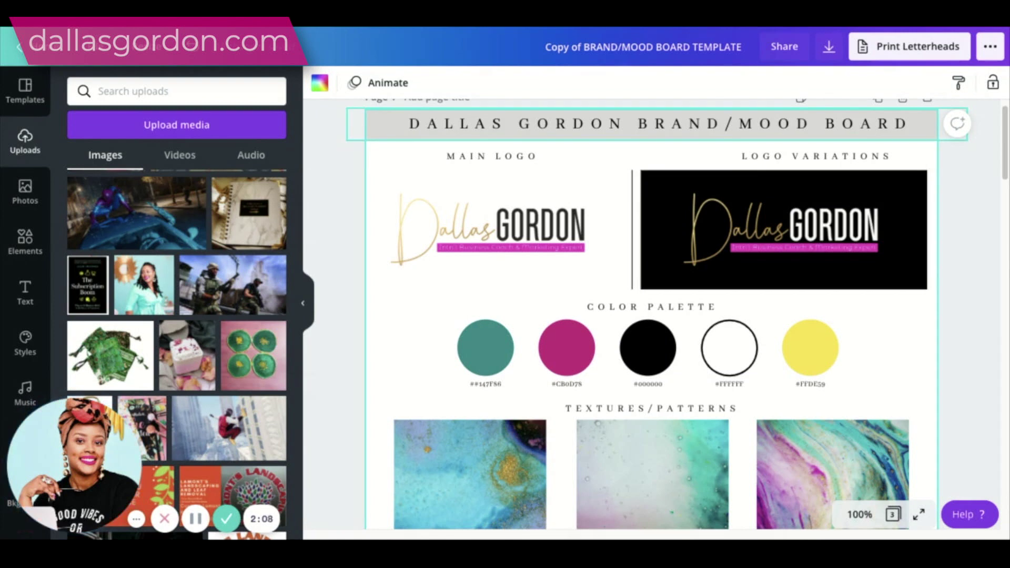
Step: Review page 1 of the brand board, covering its logos, color palette, textures, fonts and brand inspiration images
scroll(618, 225, "down", 5)
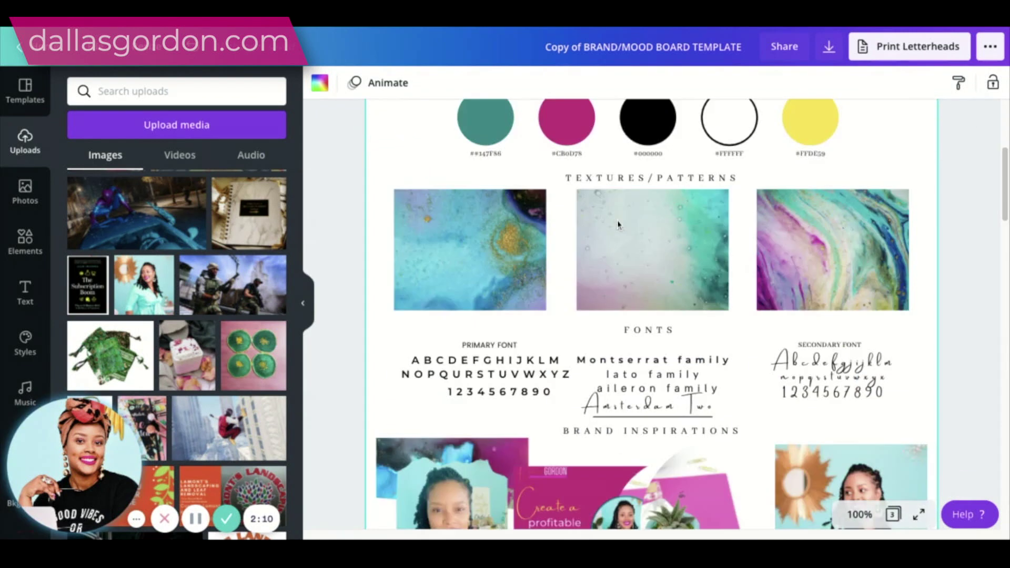
scroll(619, 225, "down", 3)
scroll(619, 225, "up", 2)
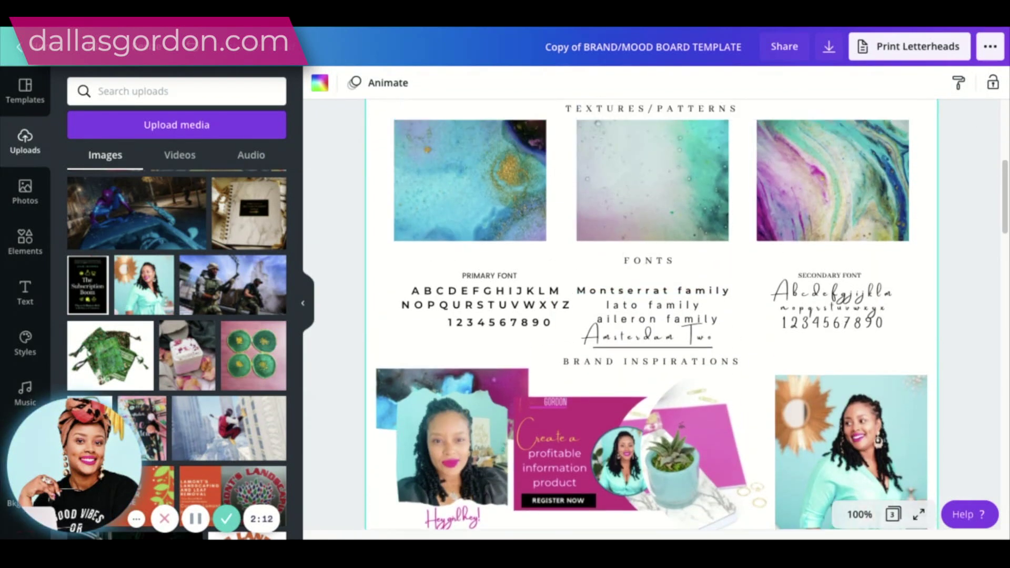
scroll(618, 225, "up", 4)
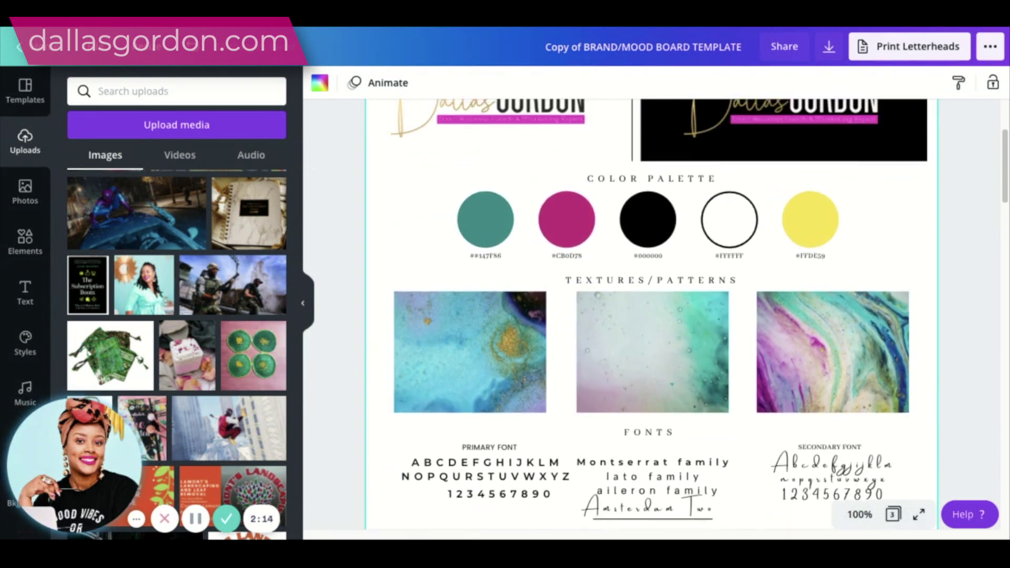
scroll(605, 207, "up", 3)
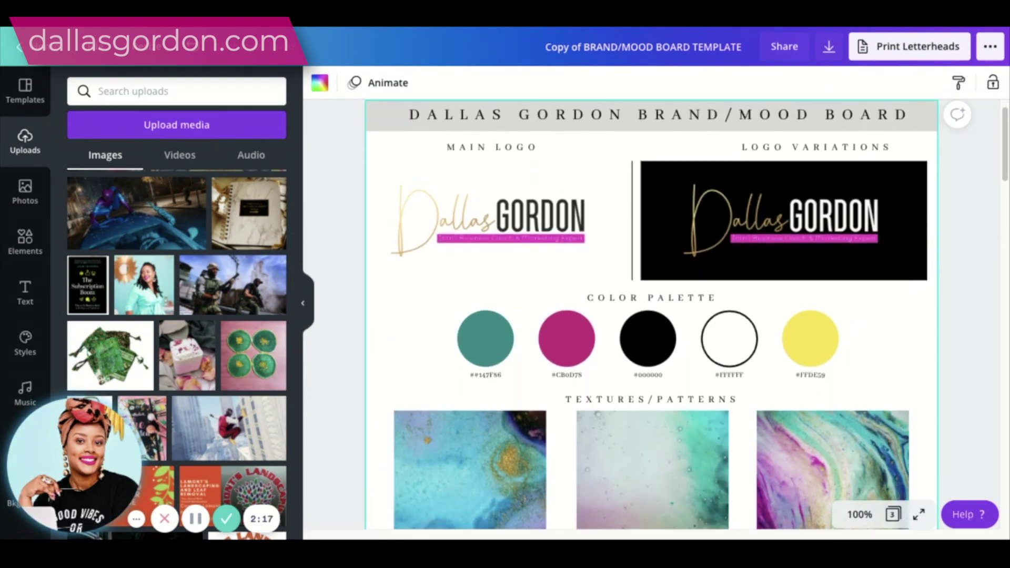
scroll(650, 314, "down", 1)
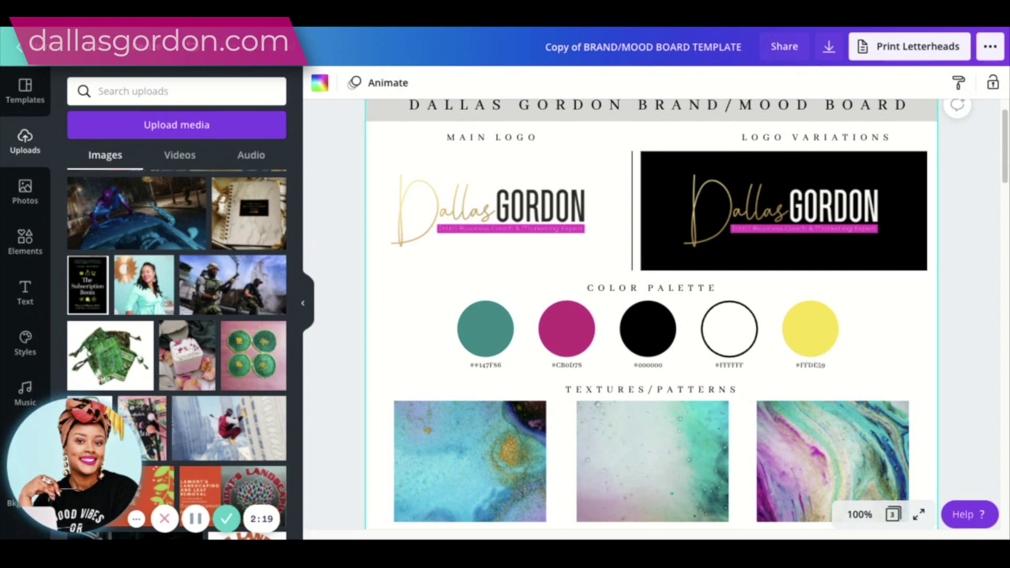
scroll(651, 313, "down", 1)
scroll(650, 314, "down", 2)
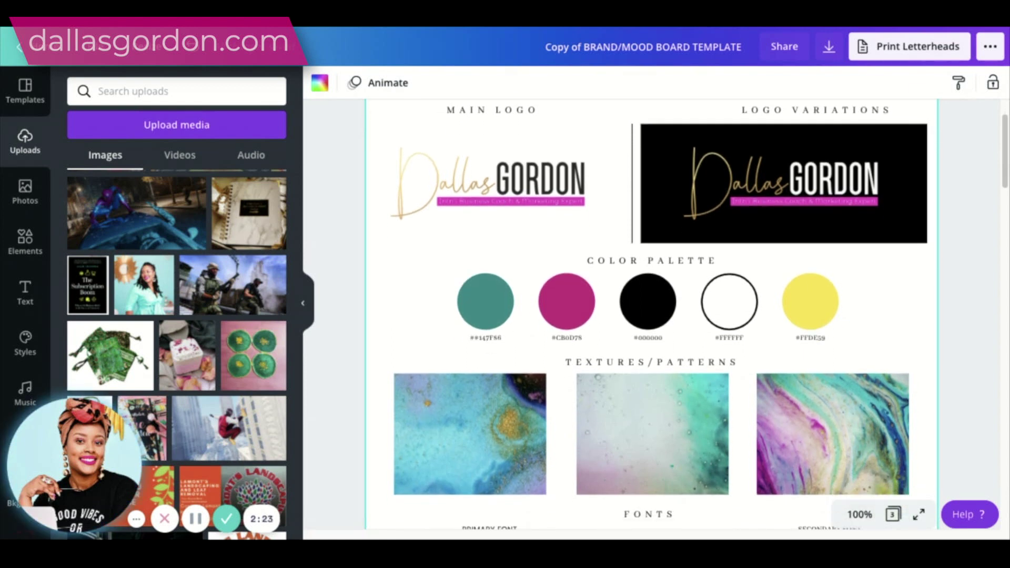
scroll(651, 314, "down", 5)
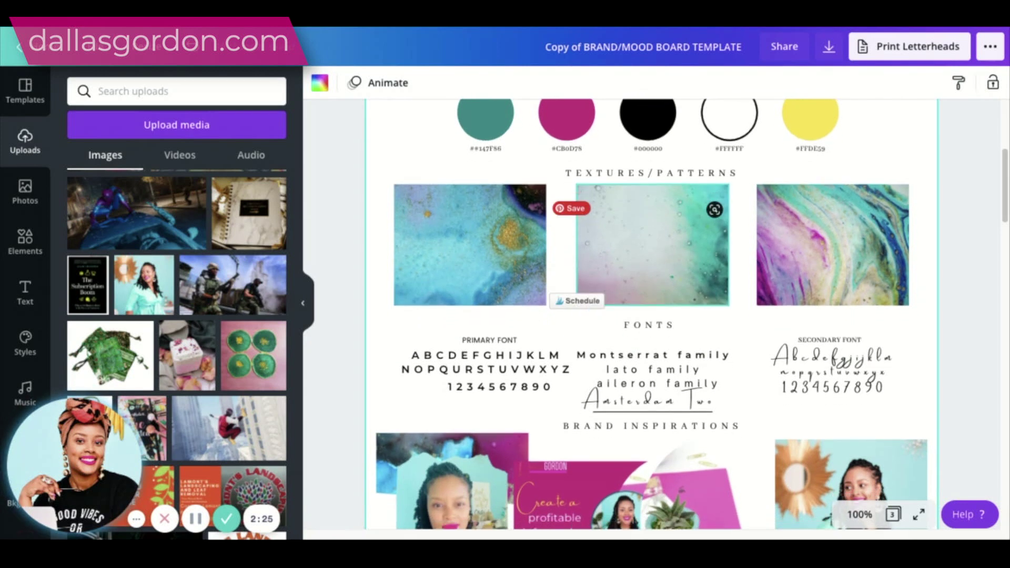
scroll(652, 244, "up", 5)
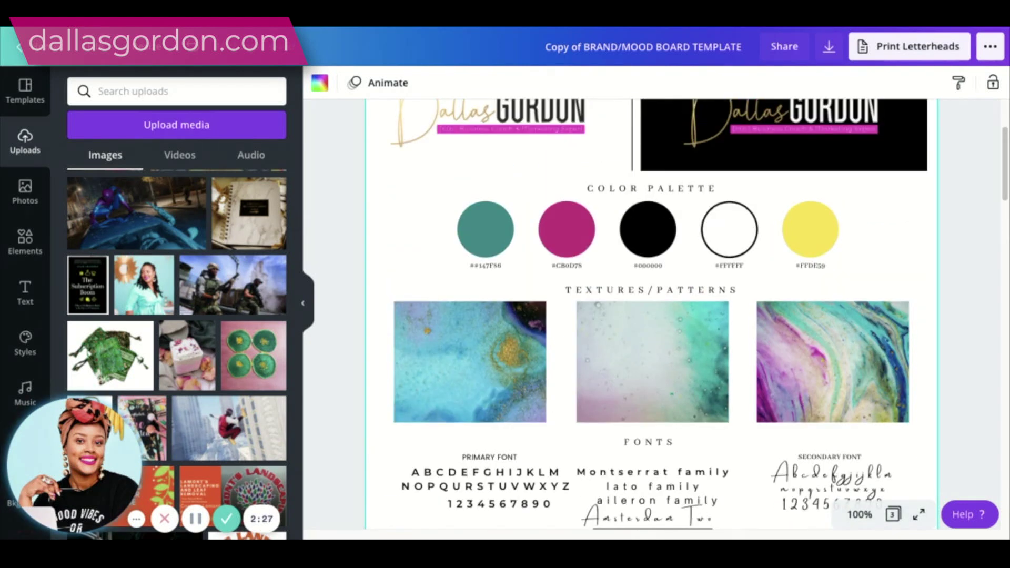
scroll(651, 314, "up", 3)
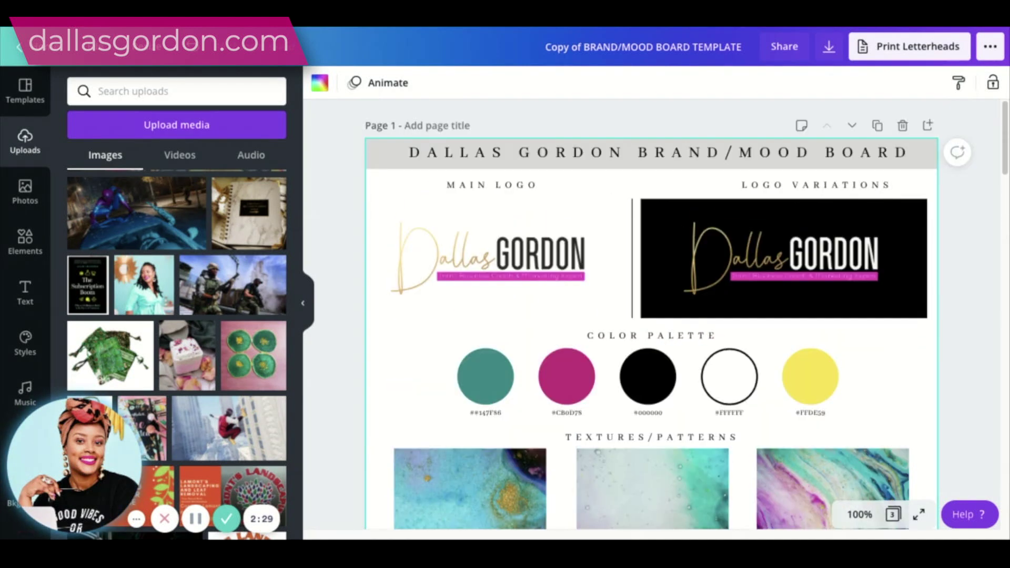
scroll(650, 313, "down", 1)
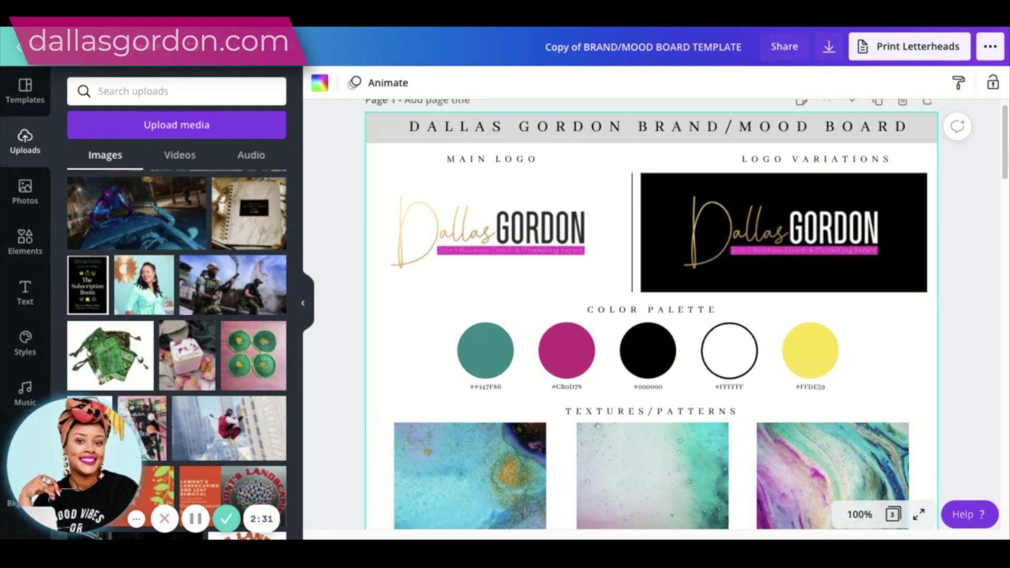
scroll(652, 316, "down", 1)
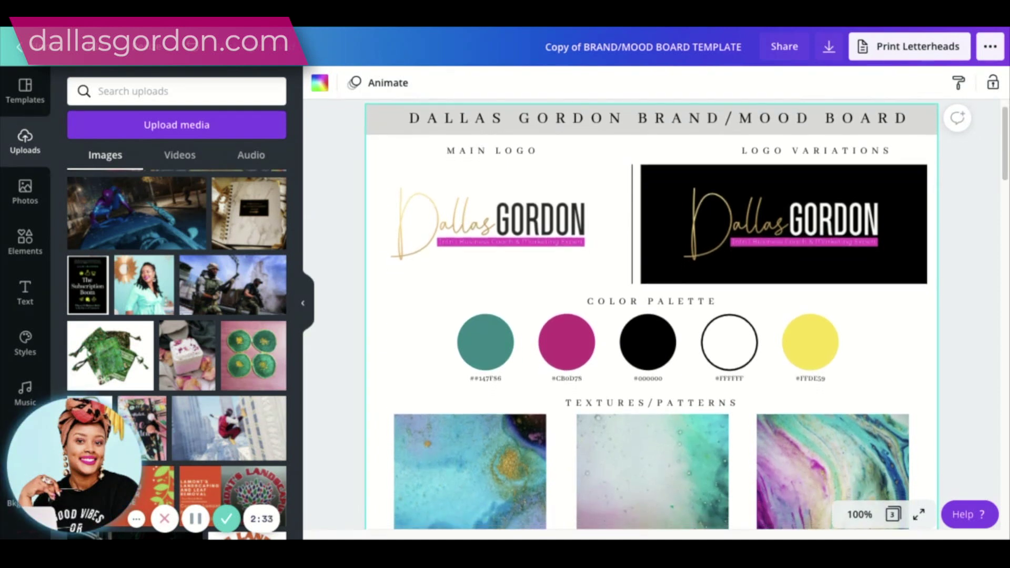
scroll(651, 314, "down", 5)
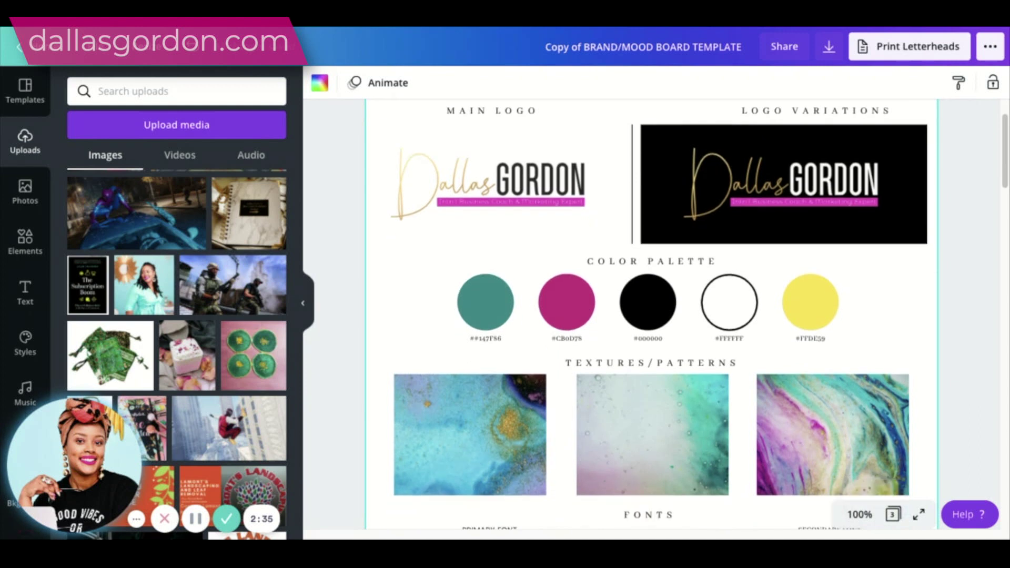
scroll(650, 314, "down", 5)
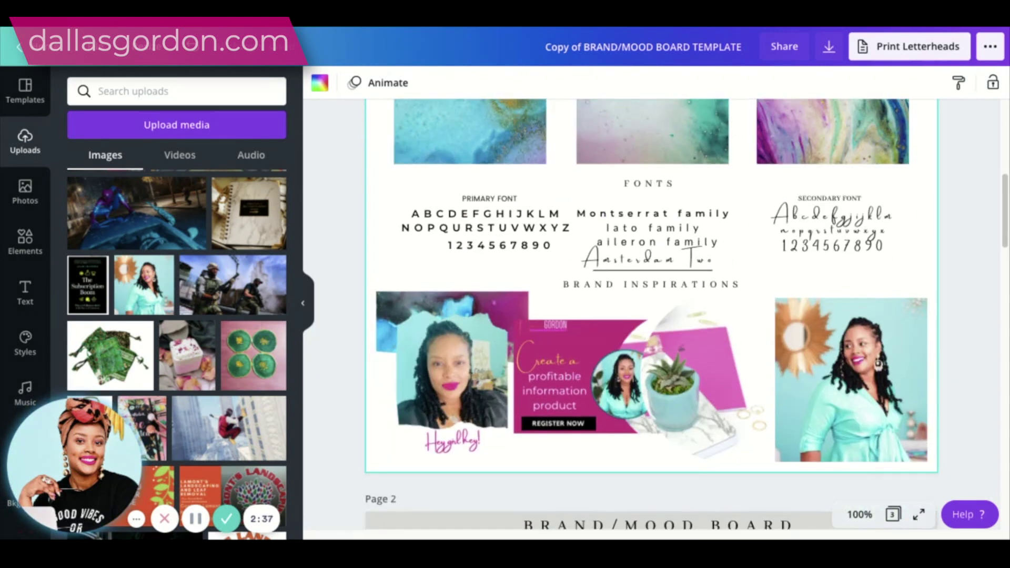
scroll(651, 313, "up", 1)
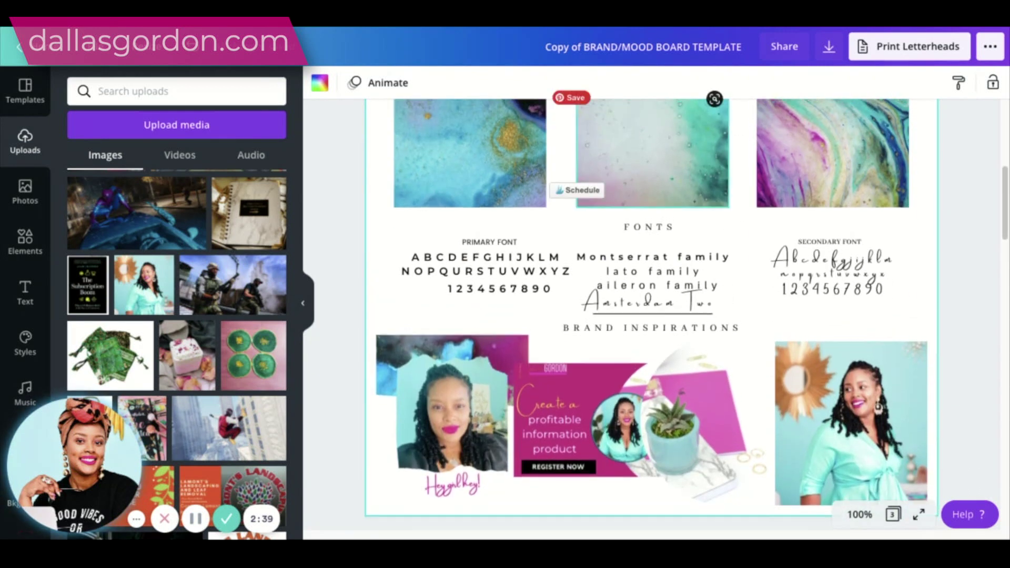
scroll(596, 192, "up", 6)
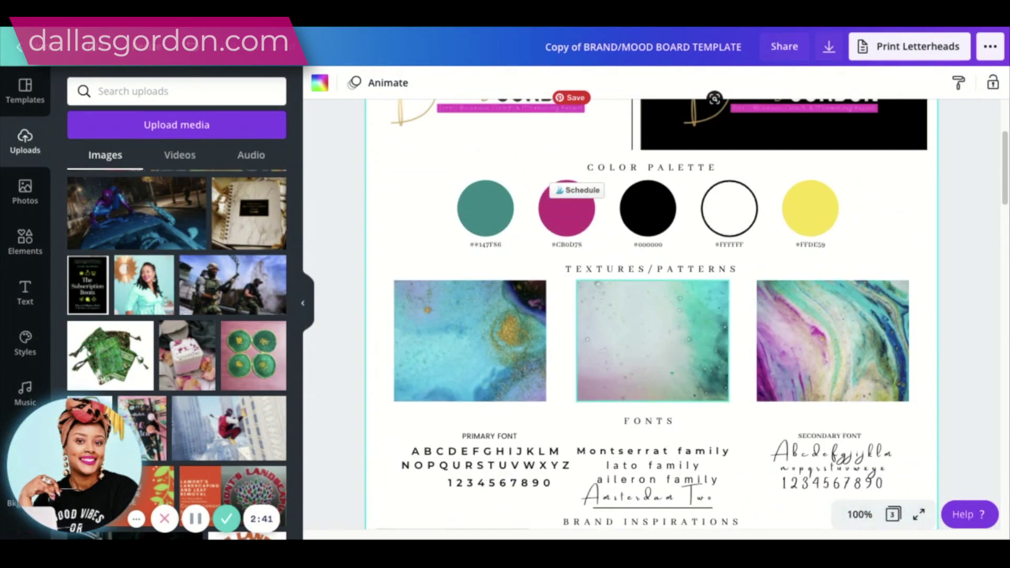
scroll(595, 192, "up", 3)
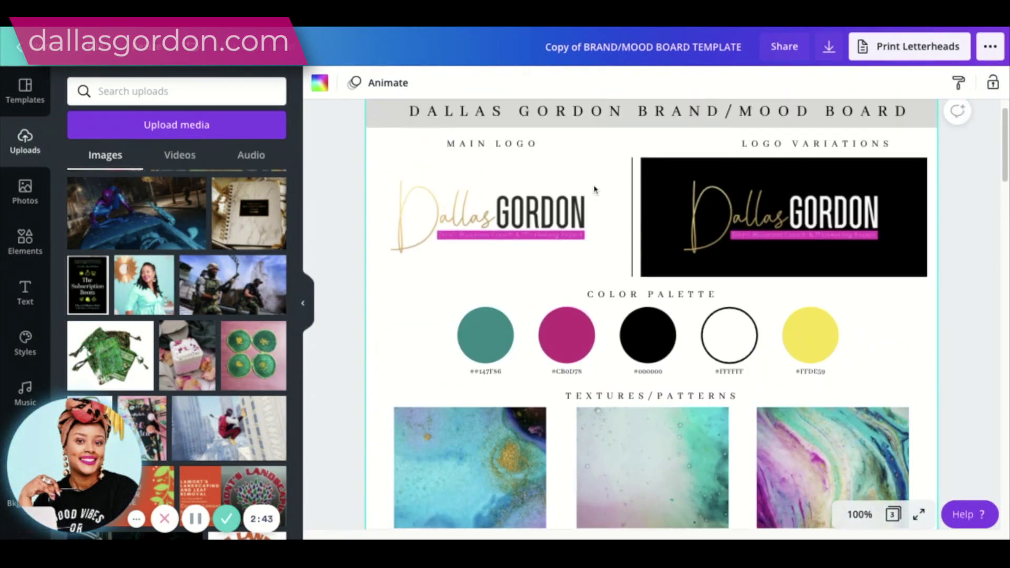
scroll(594, 190, "up", 1)
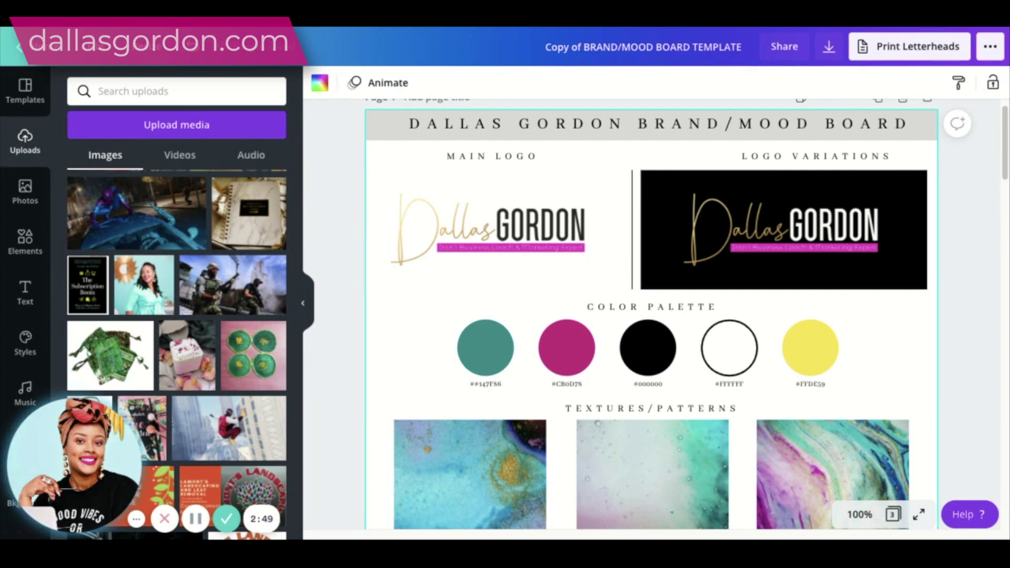
scroll(651, 316, "down", 1)
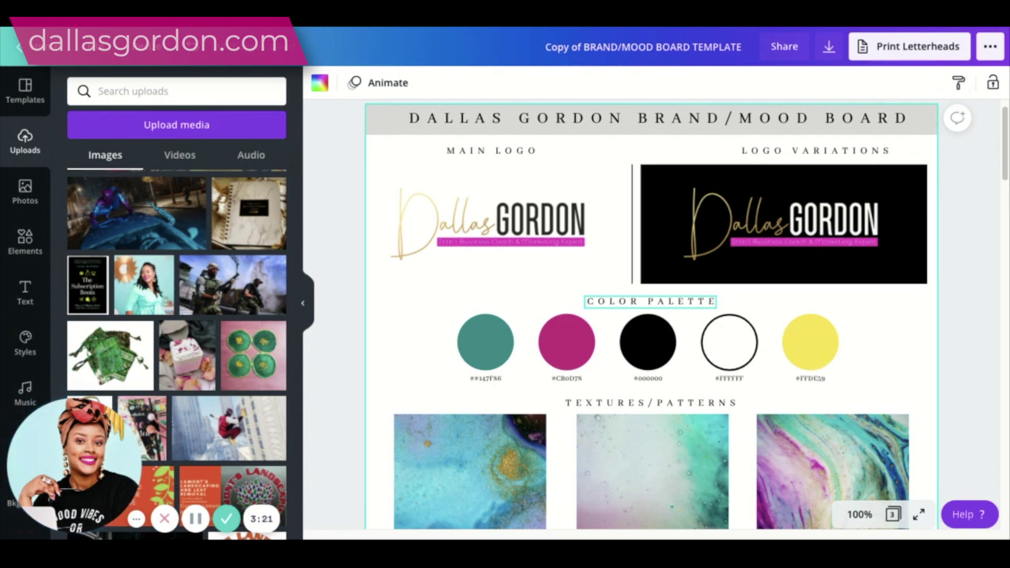
double_click(661, 302)
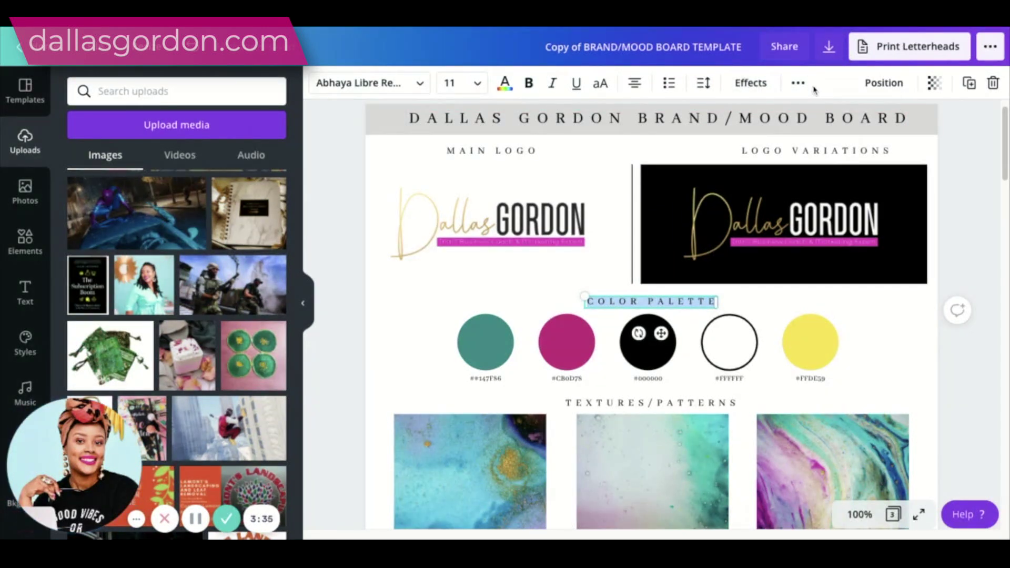
left_click(791, 90)
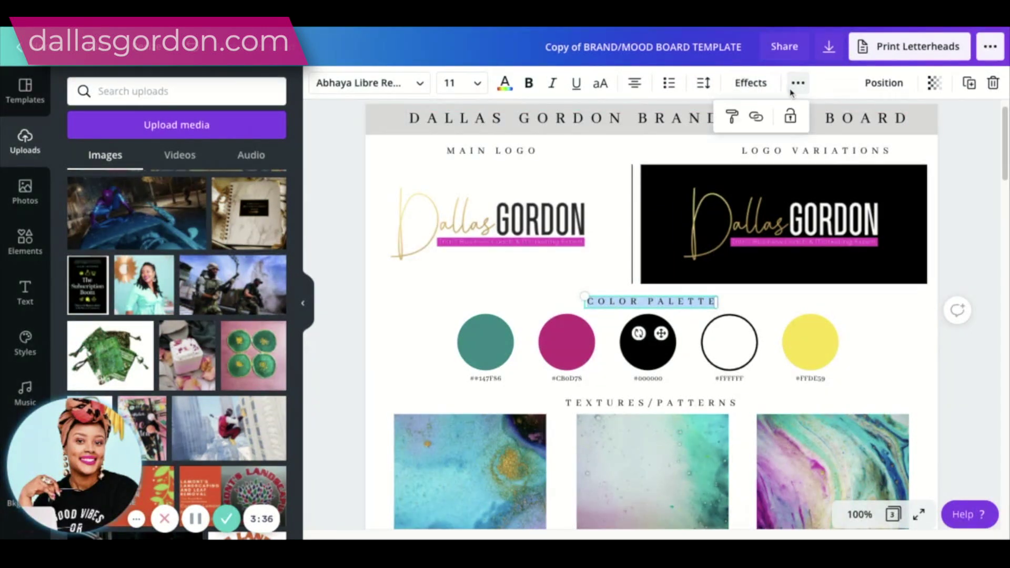
left_click(755, 118)
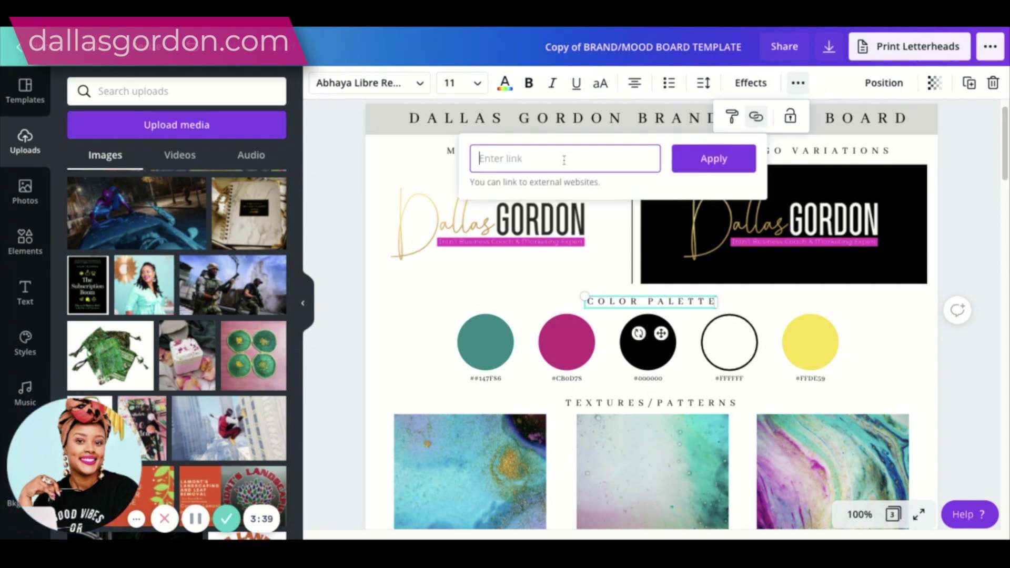
type("www.d")
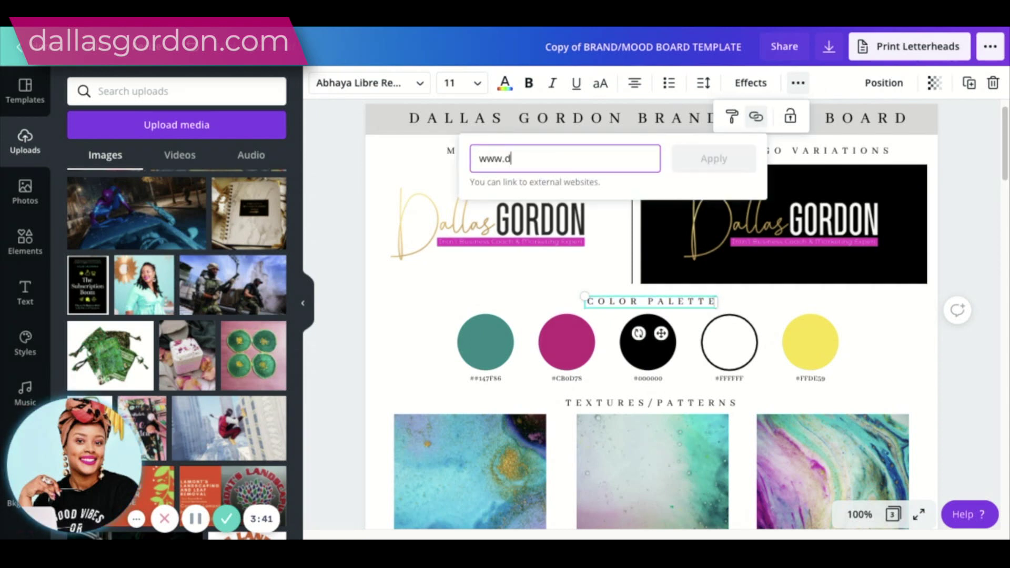
type("allasgordon.com")
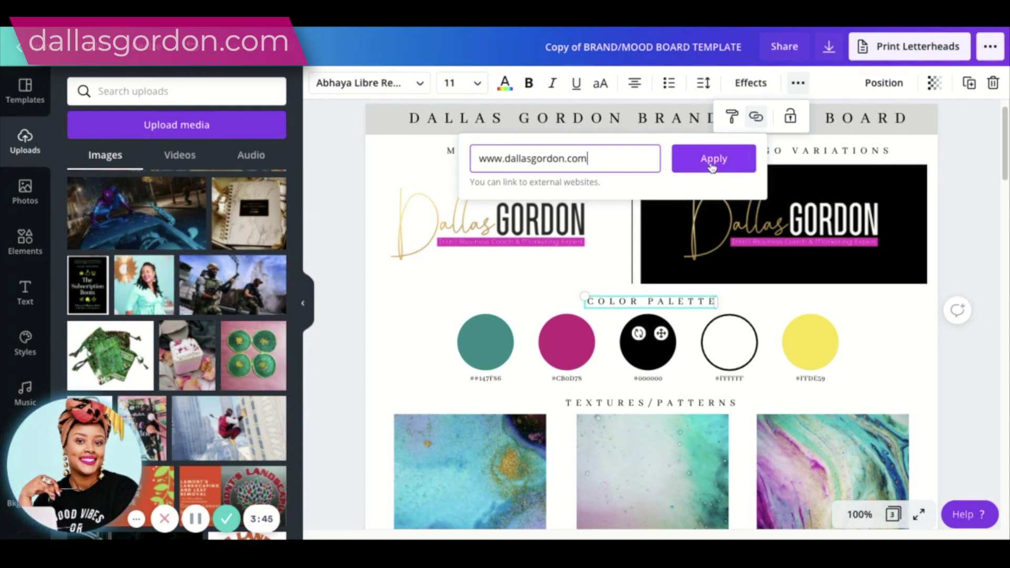
left_click(712, 165)
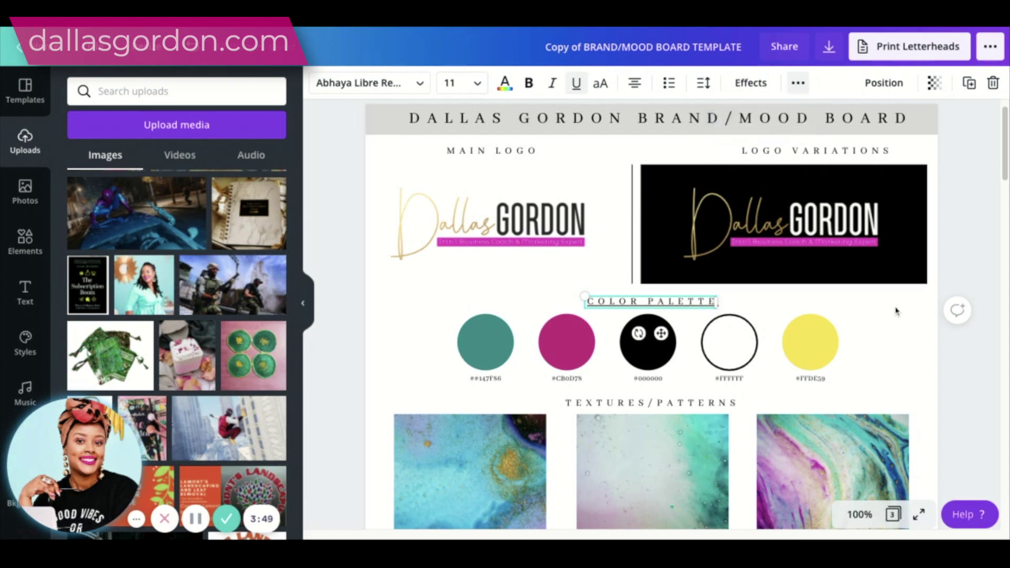
left_click(392, 315)
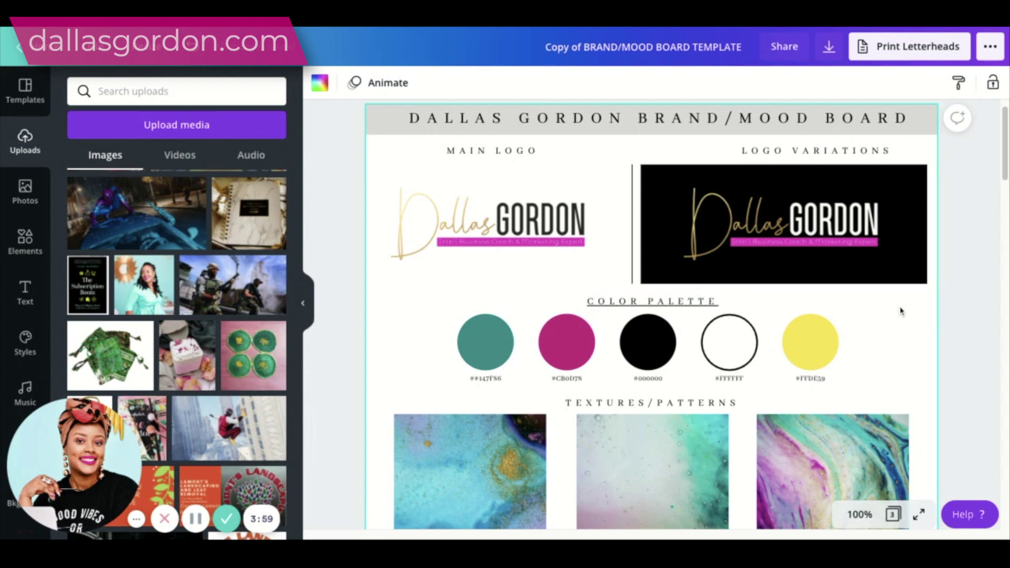
scroll(884, 401, "down", 1)
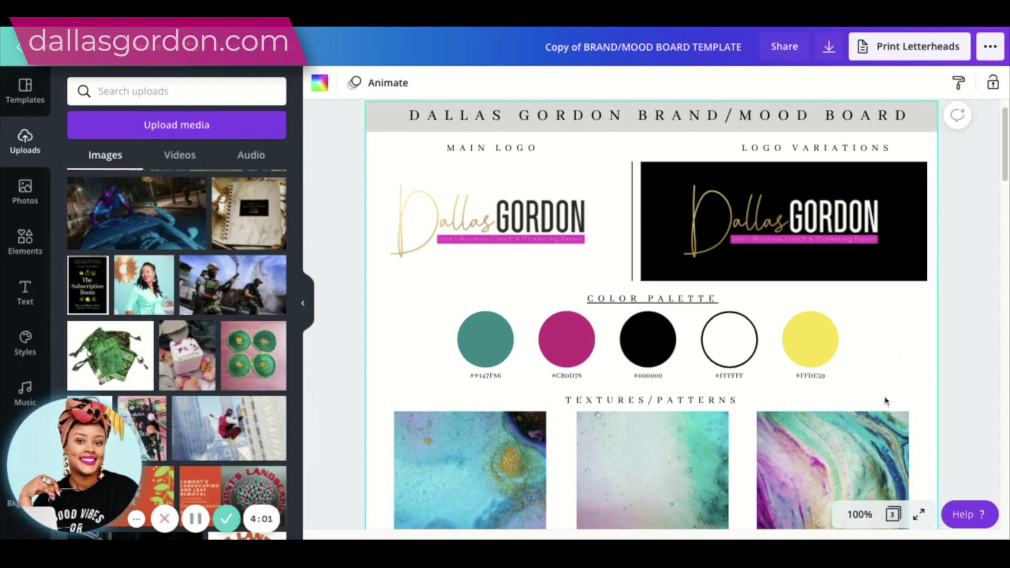
scroll(885, 401, "down", 6)
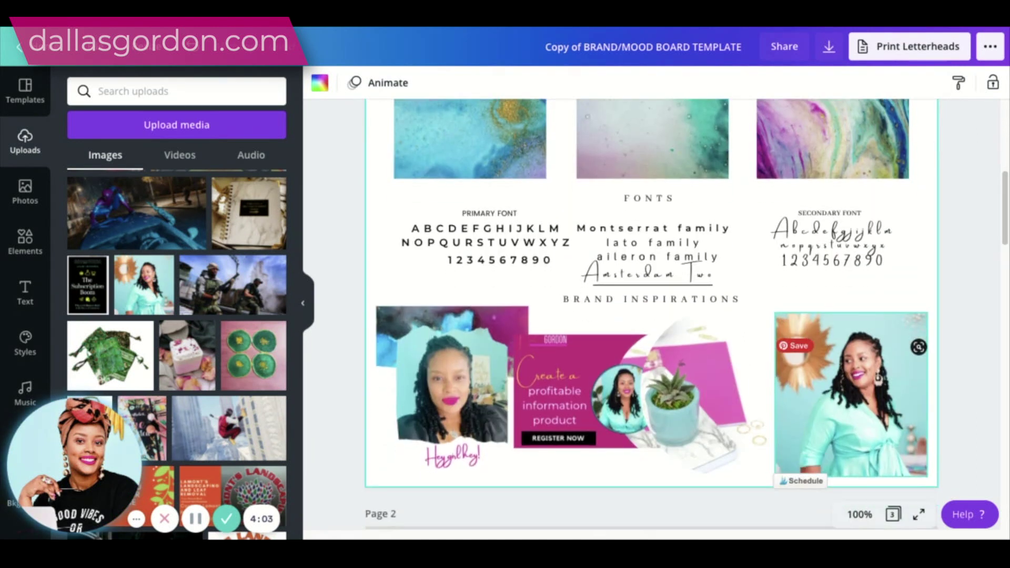
scroll(894, 358, "up", 3)
scroll(831, 342, "up", 2)
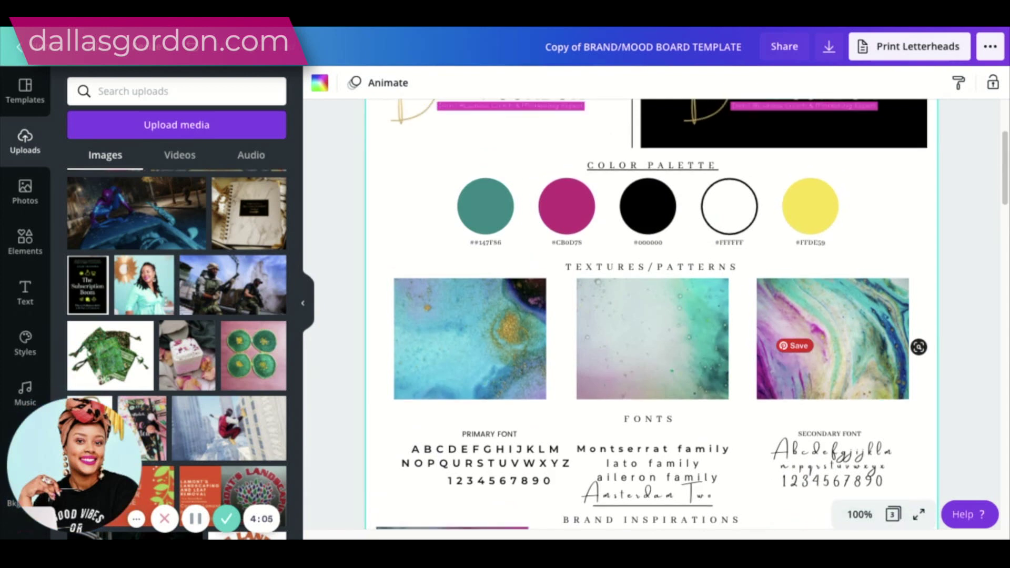
scroll(842, 363, "down", 1)
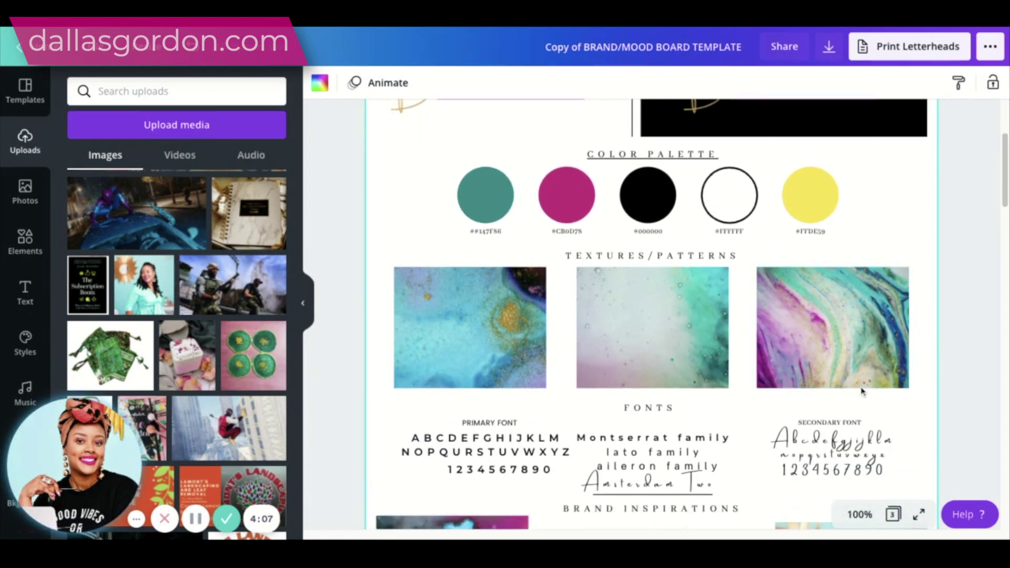
scroll(752, 262, "up", 2)
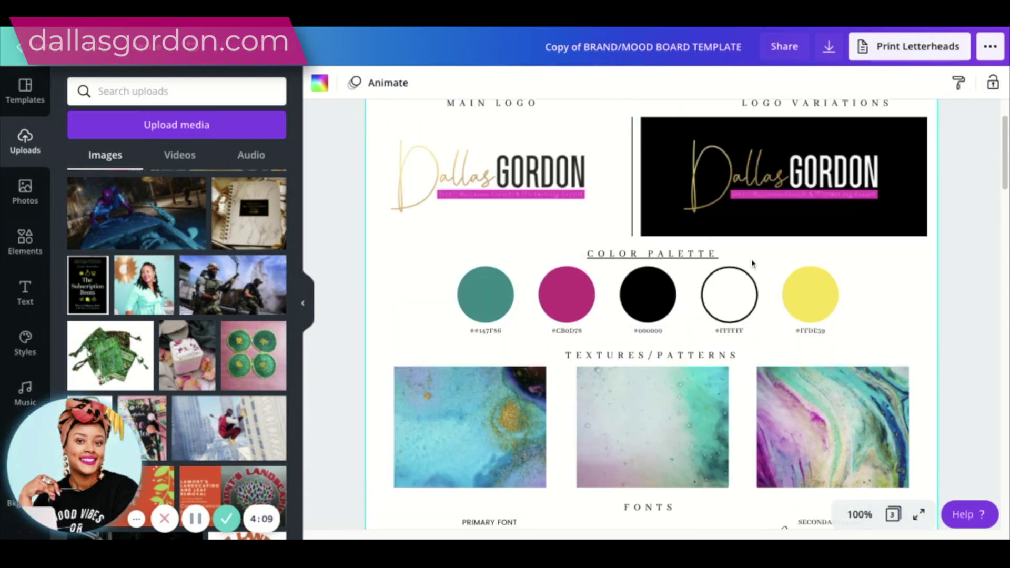
Step: Remove the website link from the COLOR PALETTE heading on page 1 and deselect the heading
left_click(677, 261)
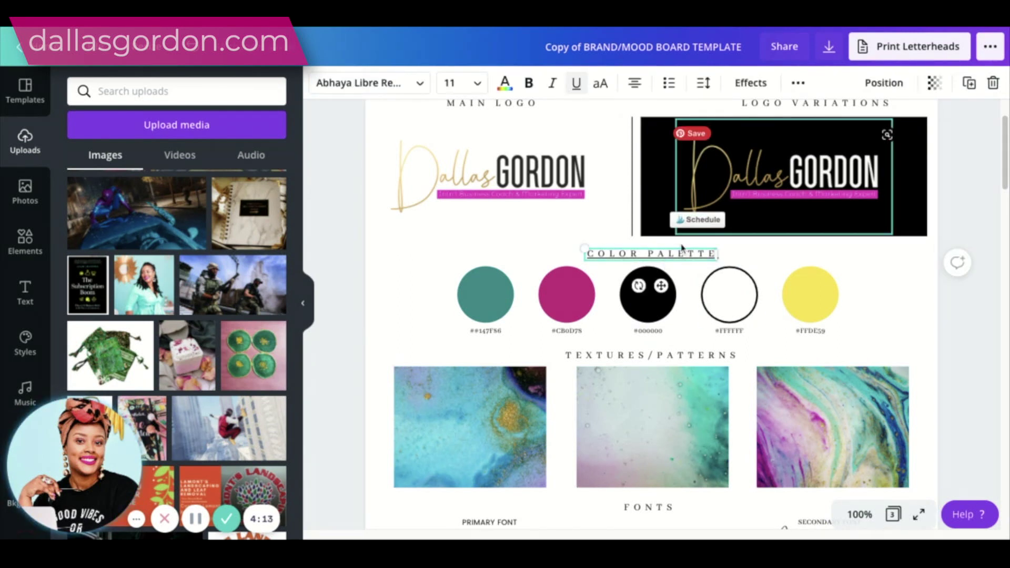
left_click(798, 84)
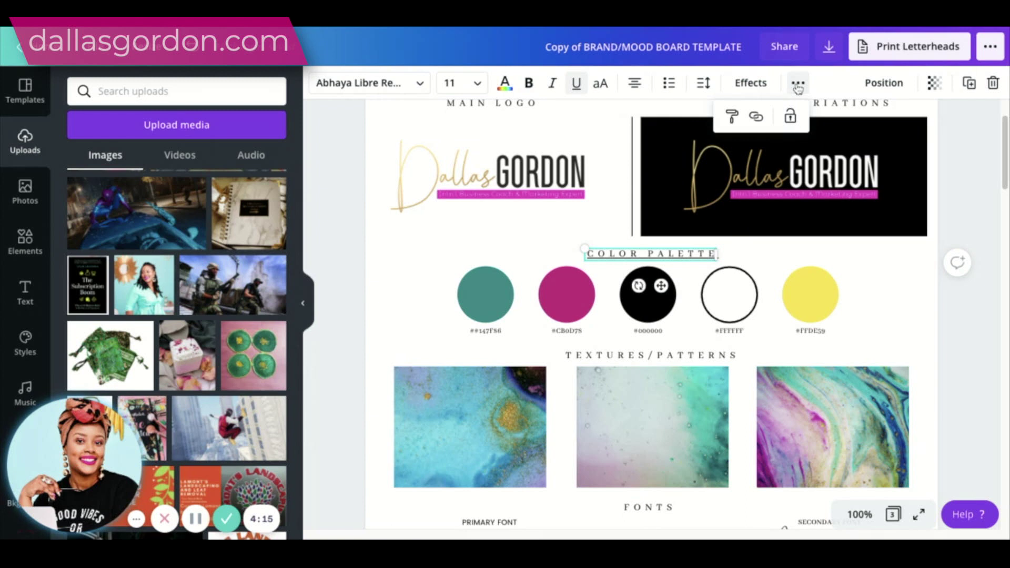
left_click(757, 116)
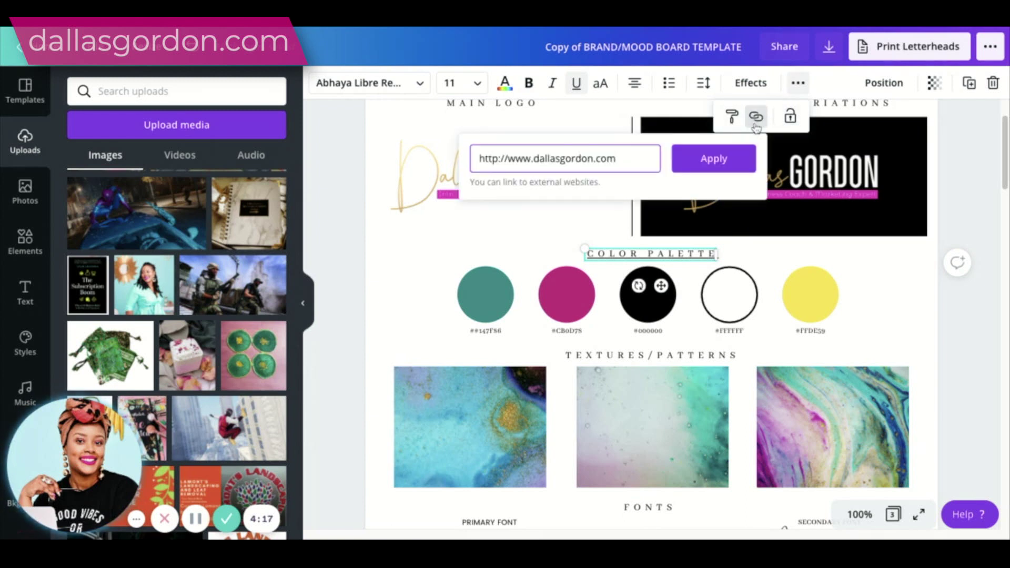
left_click(744, 254)
double_click(652, 254)
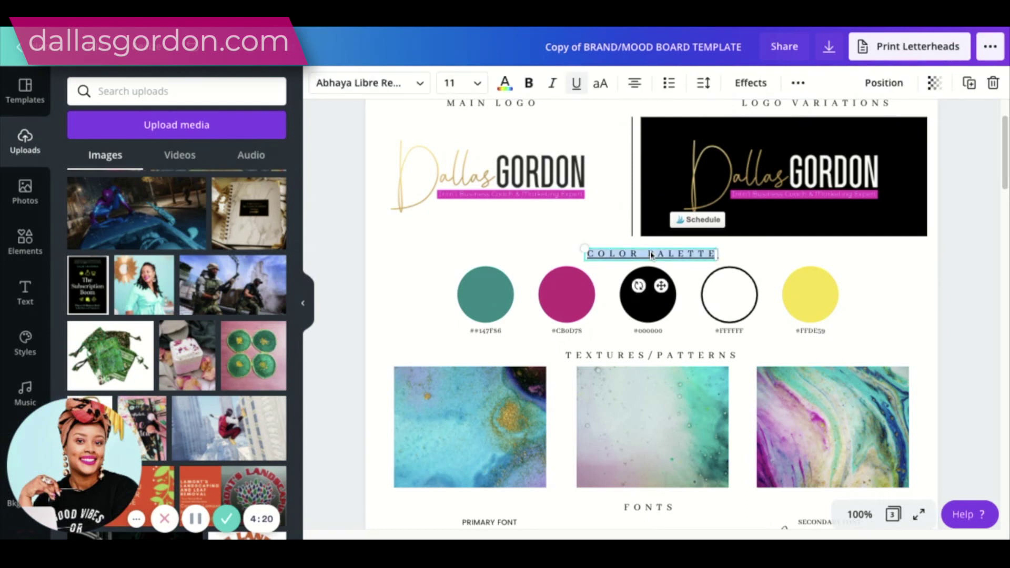
left_click(798, 84)
left_click(755, 117)
key("BackSpace")
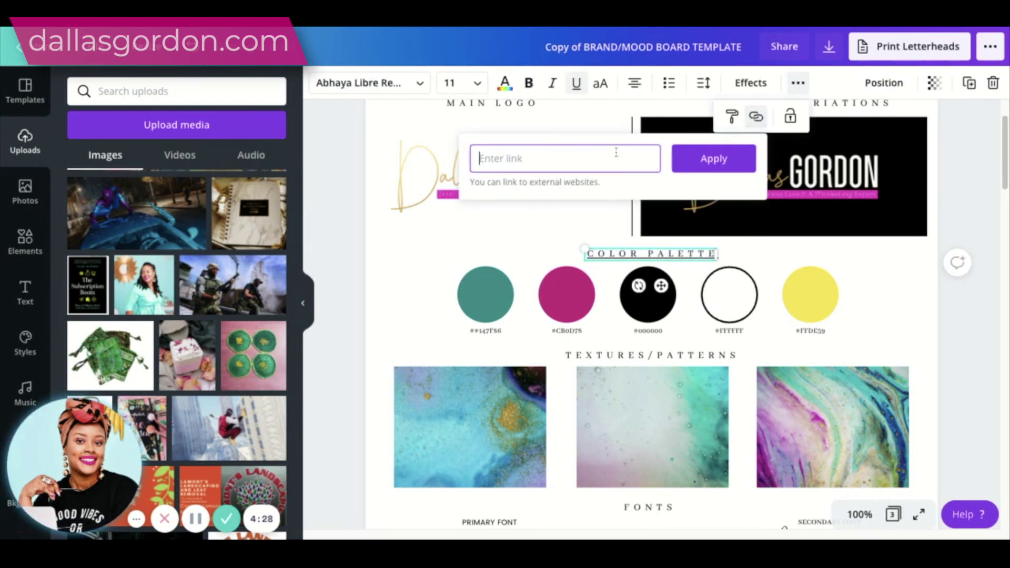
left_click(722, 165)
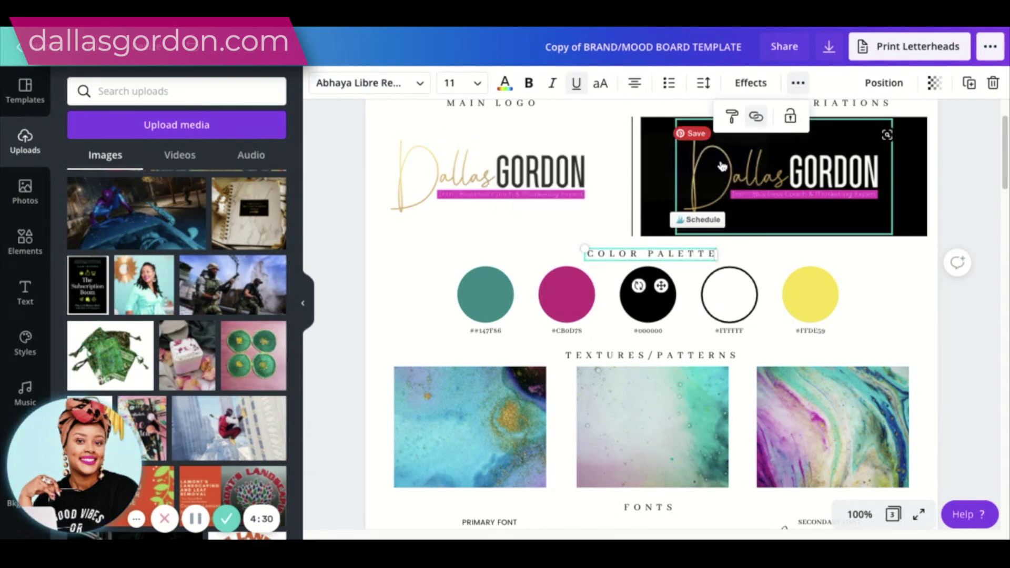
left_click(869, 259)
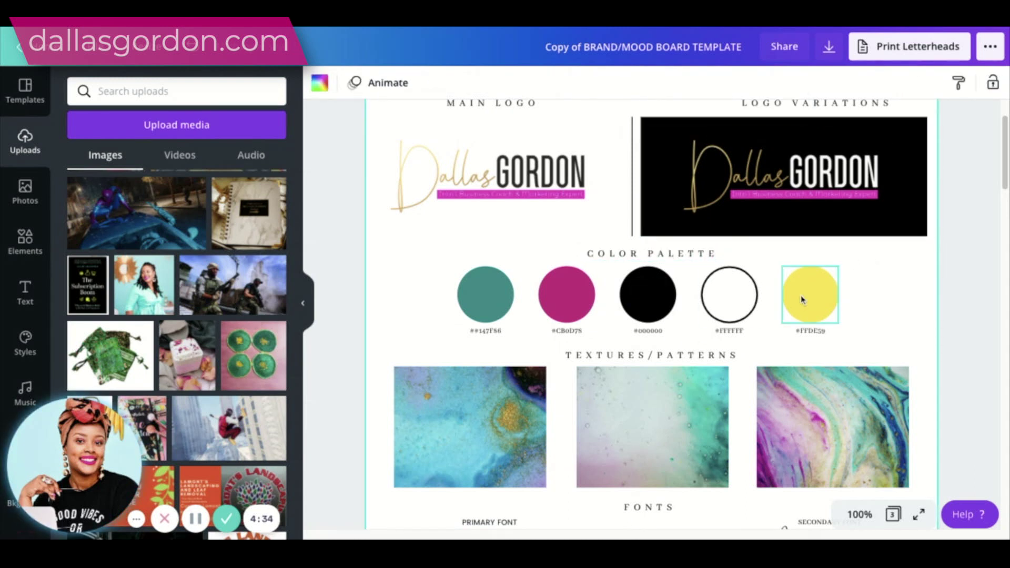
Step: Replace the COLOR PALETTE heading text on page 1 with MY WEBSITE
scroll(802, 285, "down", 1)
scroll(802, 285, "up", 3)
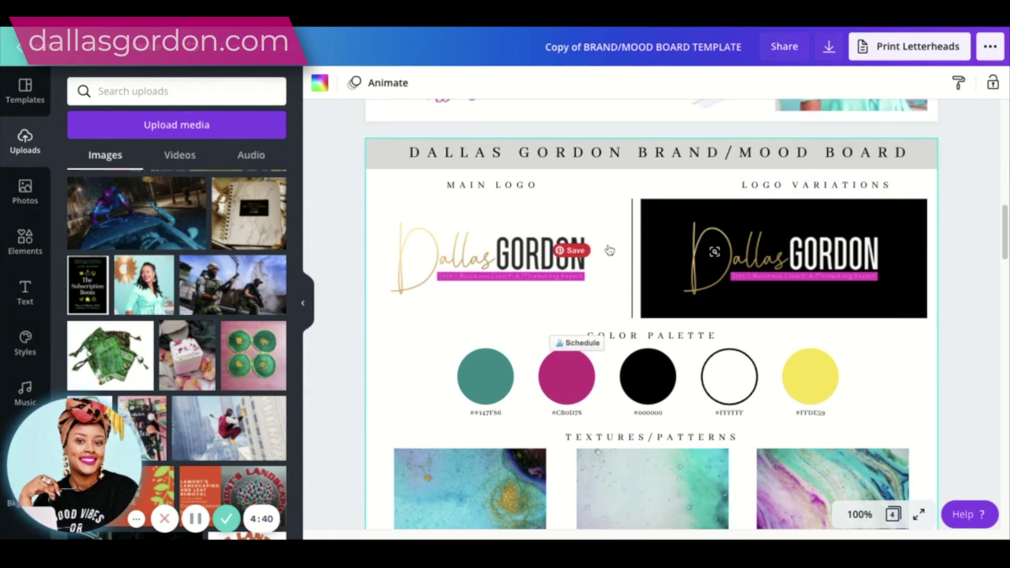
scroll(754, 255, "down", 3)
scroll(754, 255, "up", 6)
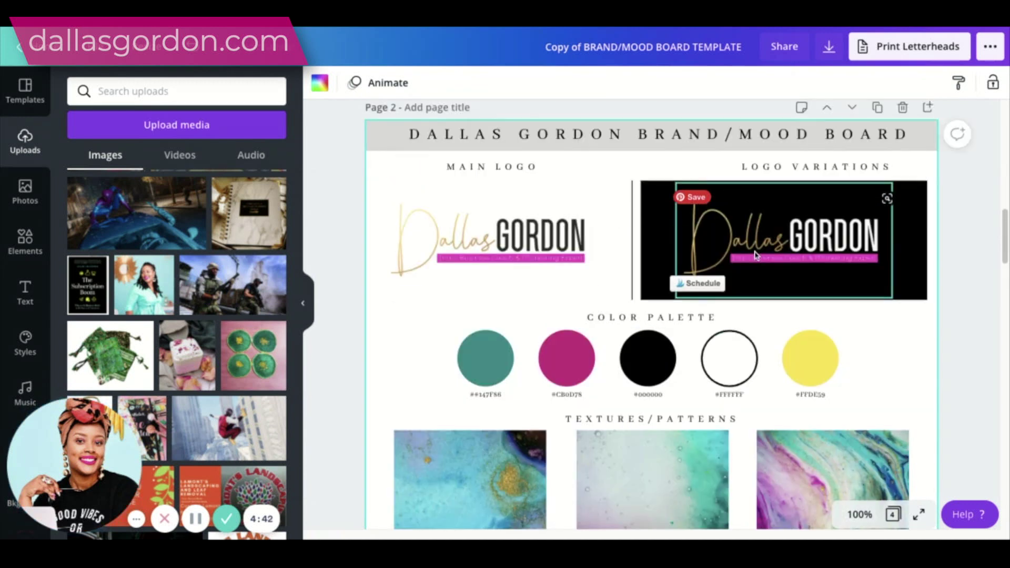
scroll(744, 263, "up", 10)
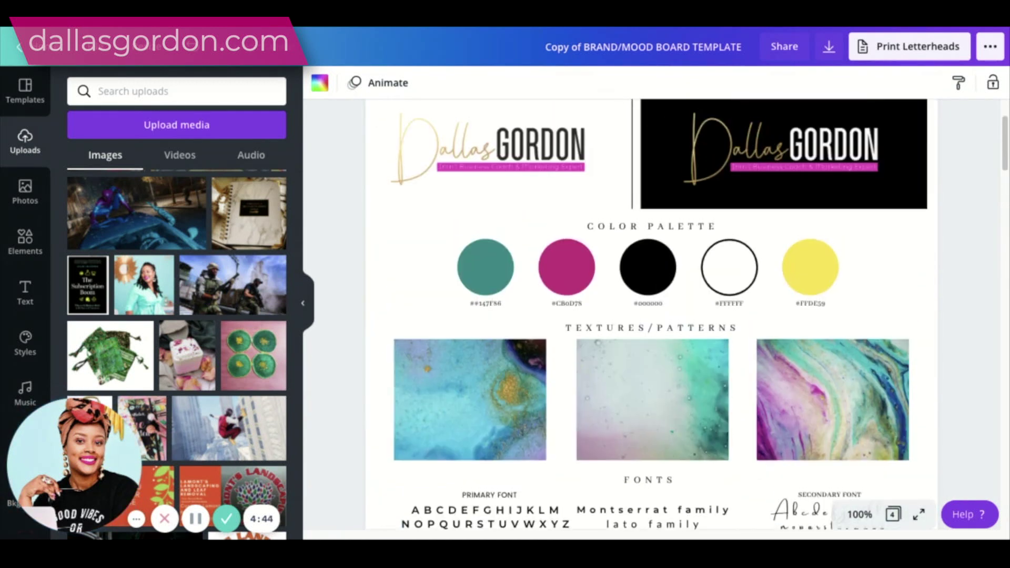
left_click(661, 314)
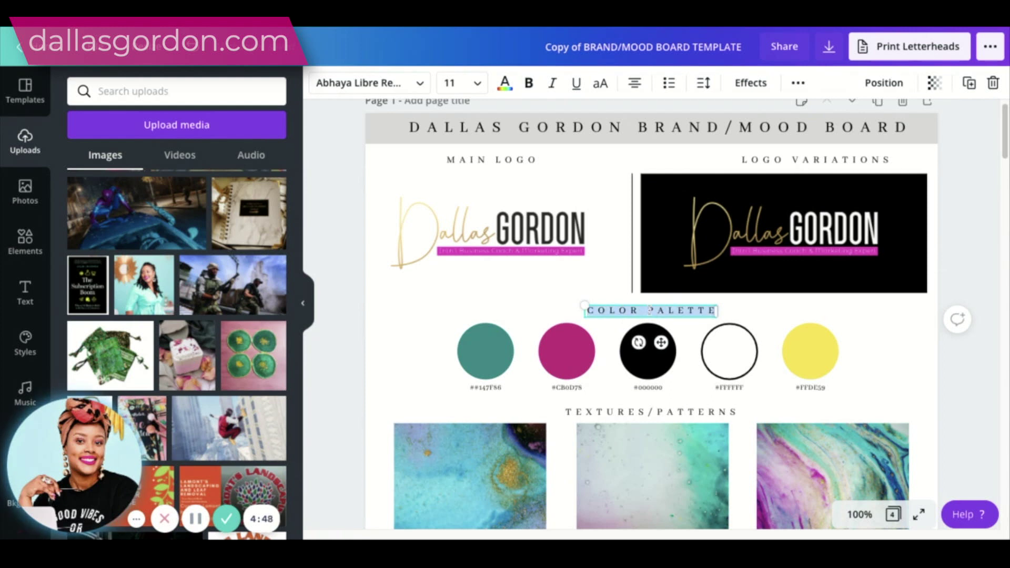
key("BackSpace")
type("MY SWEBSITE")
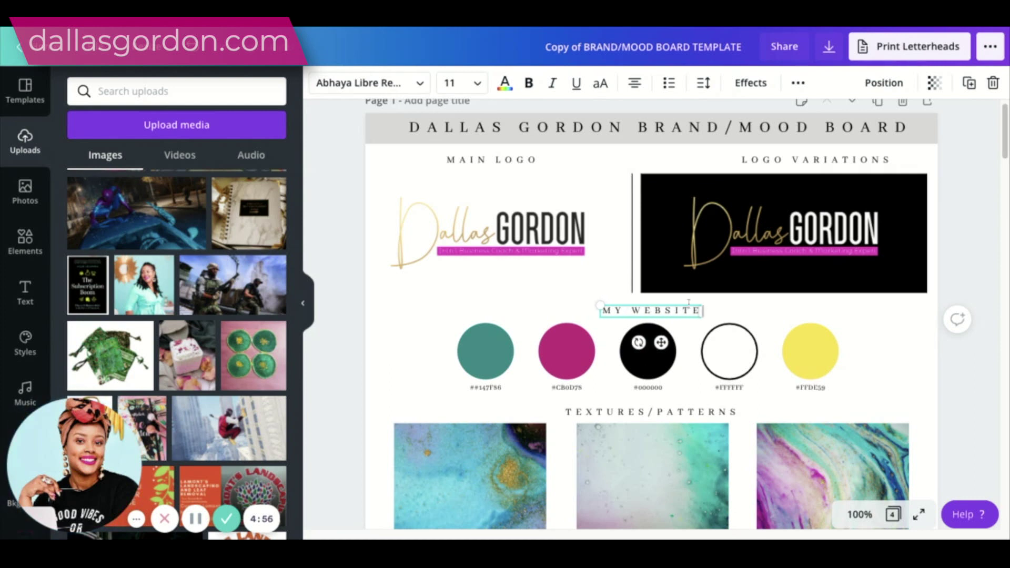
Step: Try to link the MY WEBSITE heading to dallasgordon.com
left_click(795, 85)
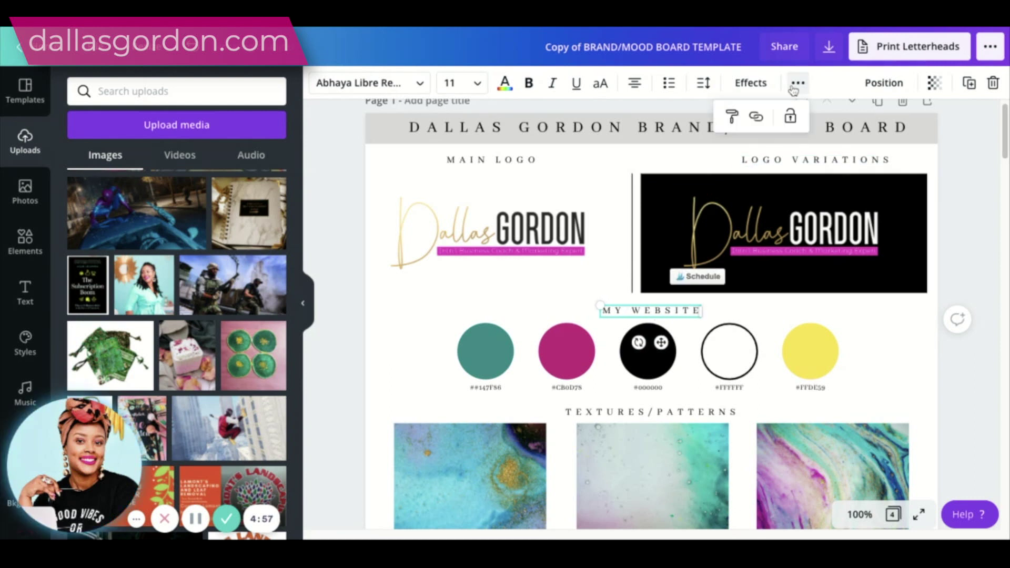
left_click(756, 116)
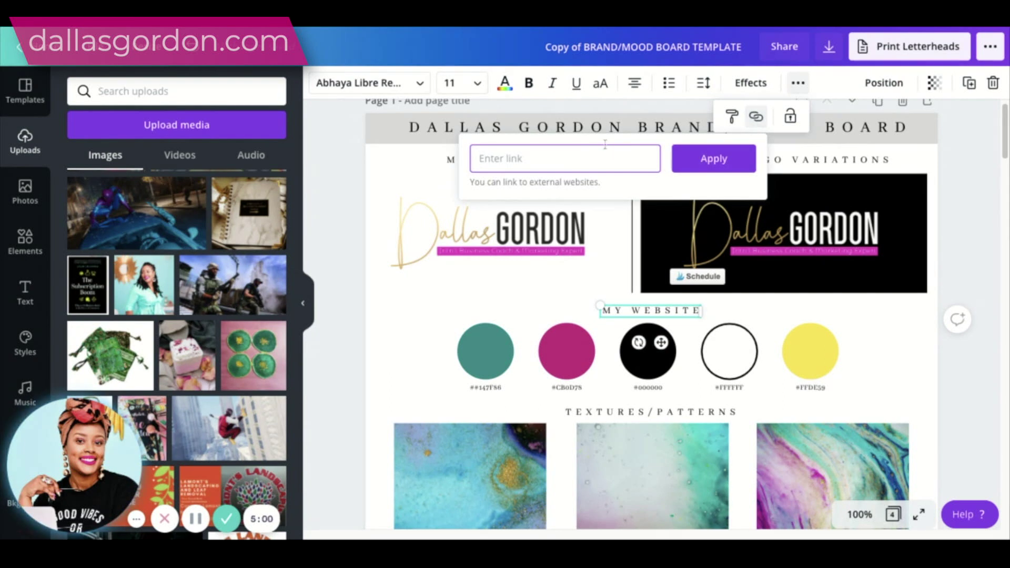
type("dallasgordon.com")
left_click(688, 164)
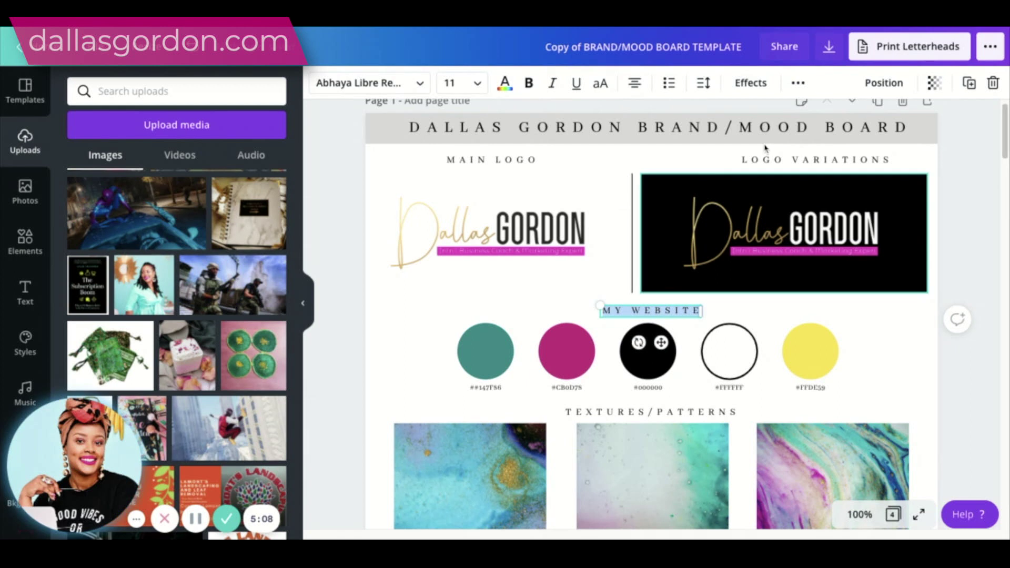
left_click(799, 86)
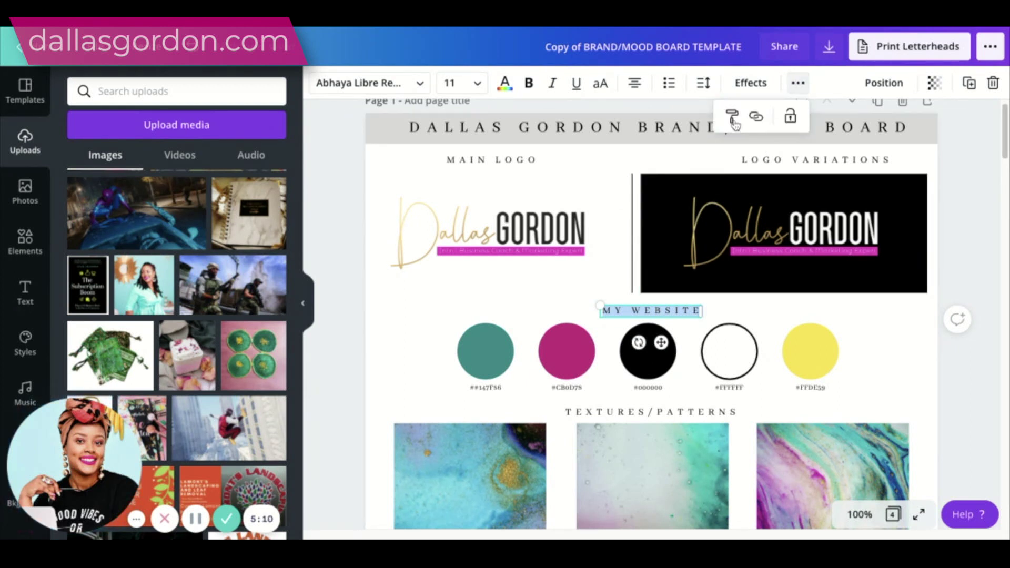
left_click(757, 115)
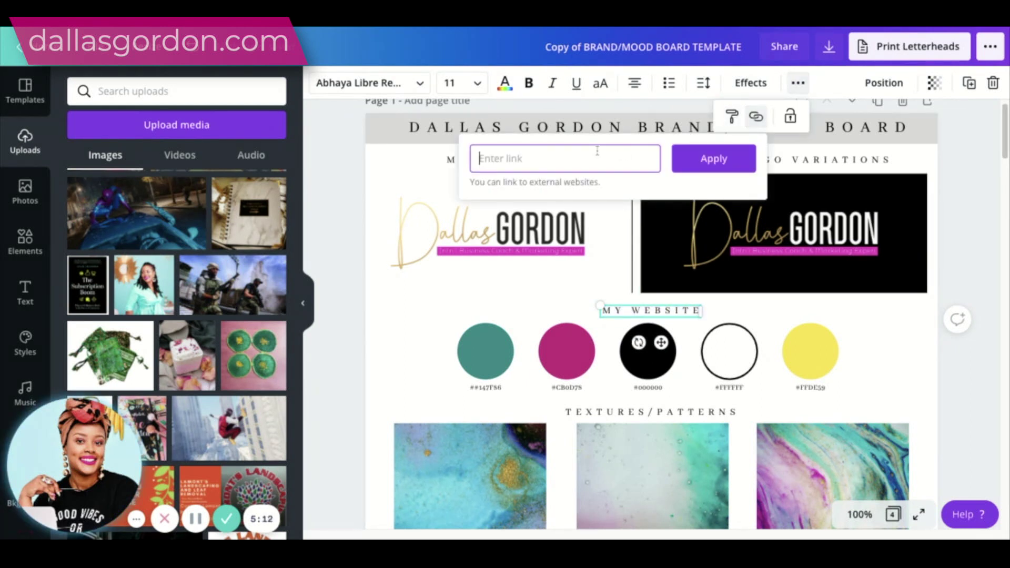
type("www.dallas")
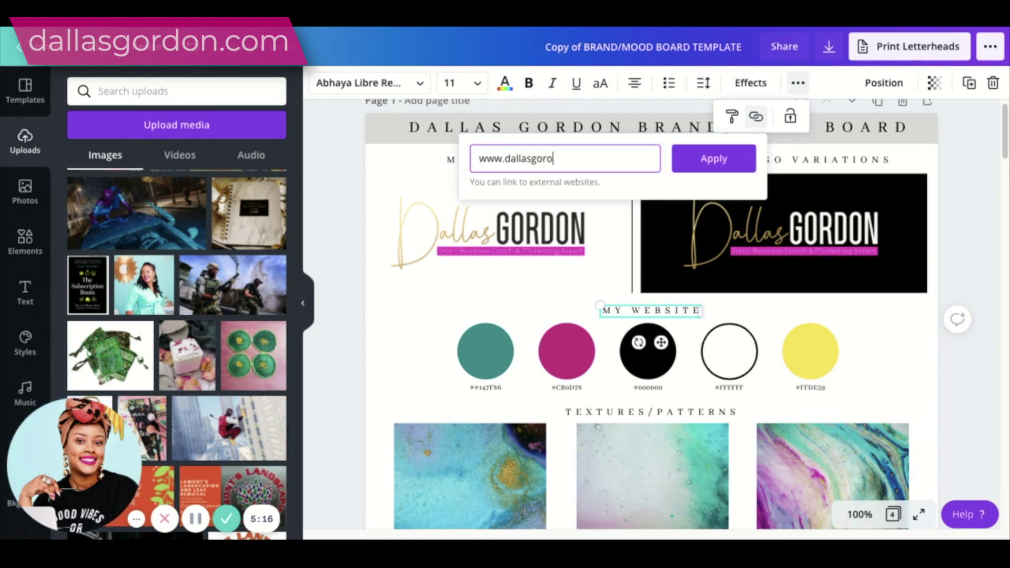
type("gordon.com")
left_click(713, 168)
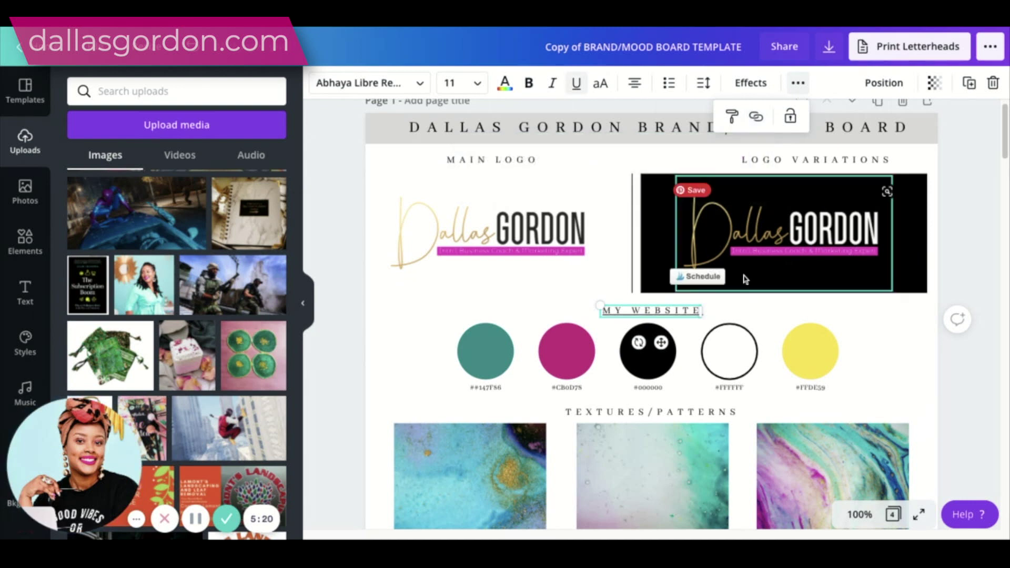
left_click(897, 332)
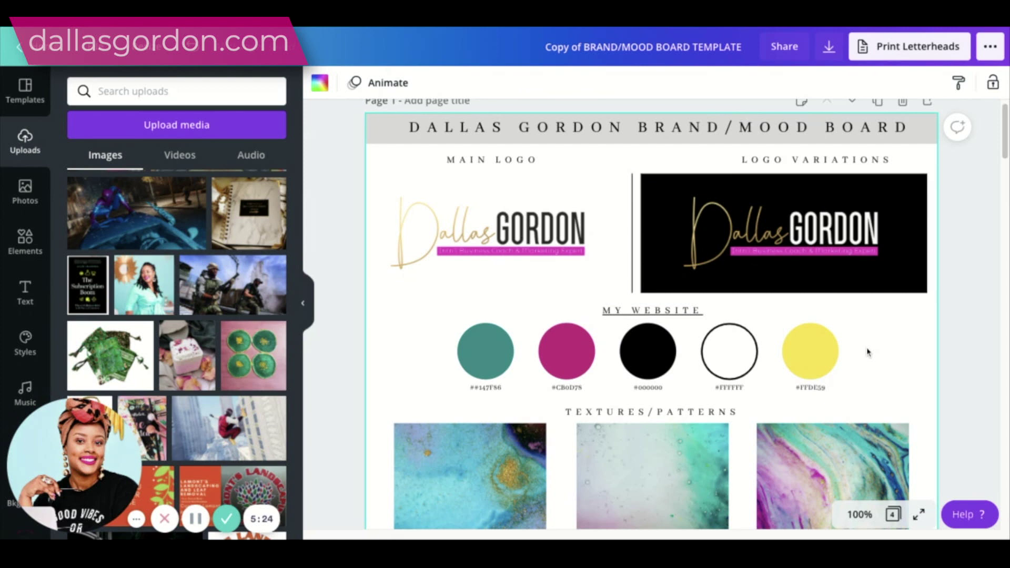
Step: Delete the primary font sample from the fonts section on page 1, including its alphabet, label and number row
scroll(868, 352, "down", 5)
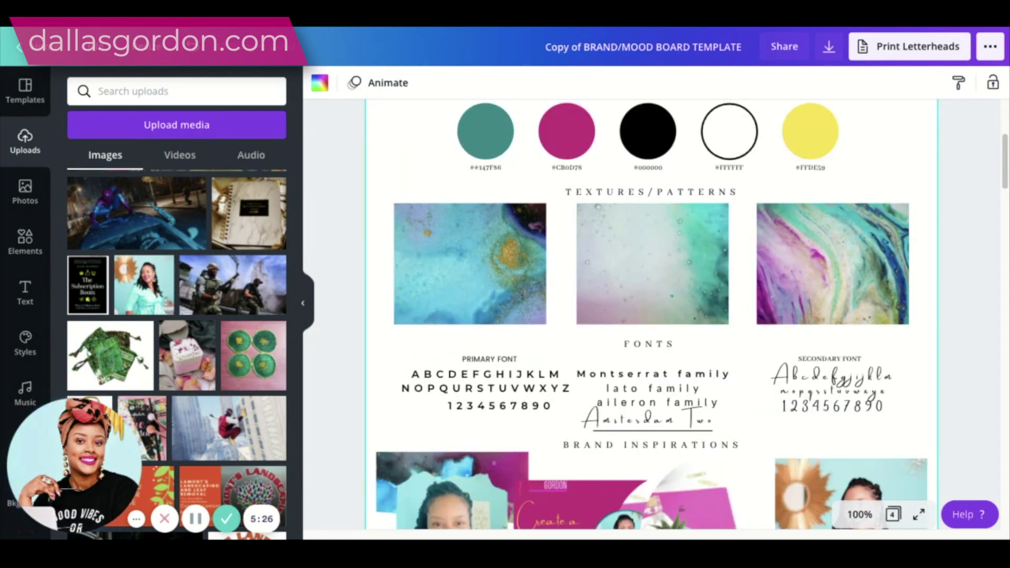
scroll(867, 326, "down", 3)
scroll(867, 326, "up", 2)
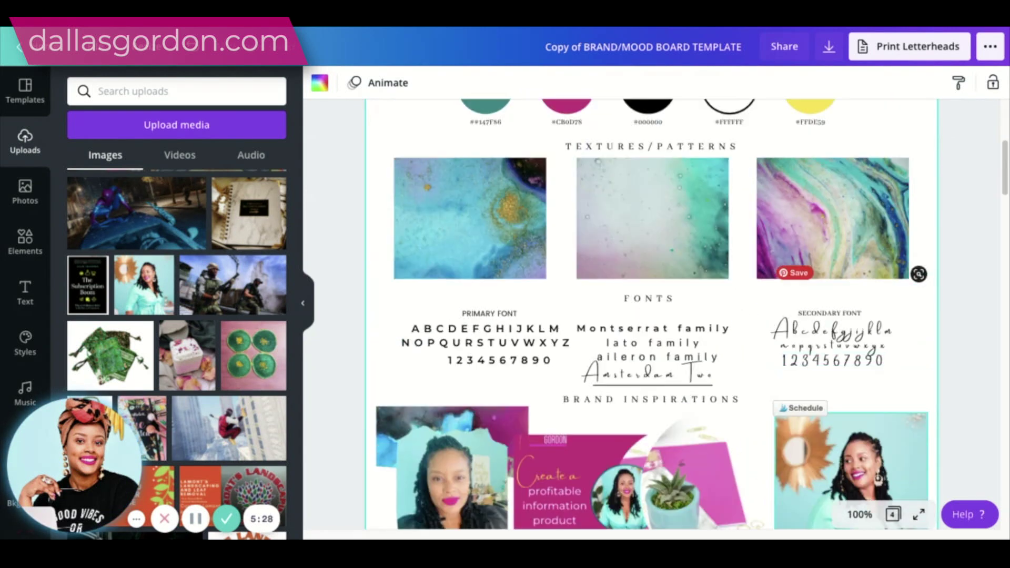
scroll(868, 326, "up", 2)
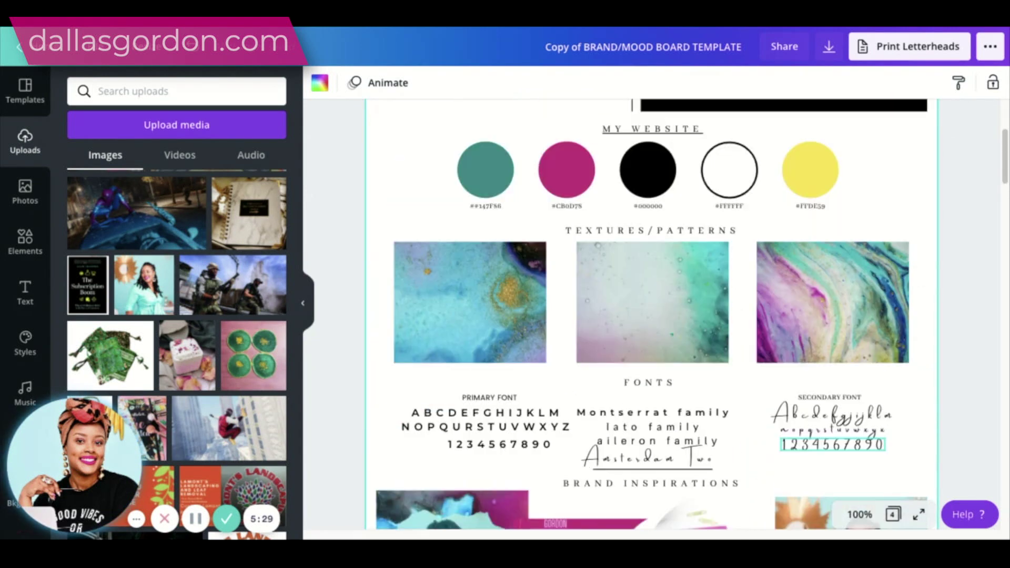
left_click(501, 413)
key("Delete")
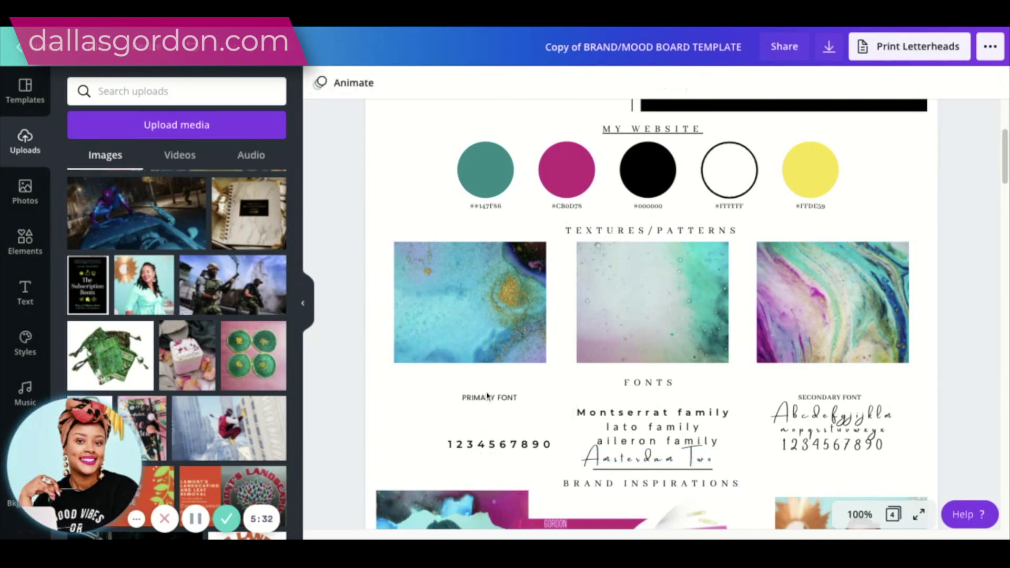
left_click_drag(495, 385, 496, 473)
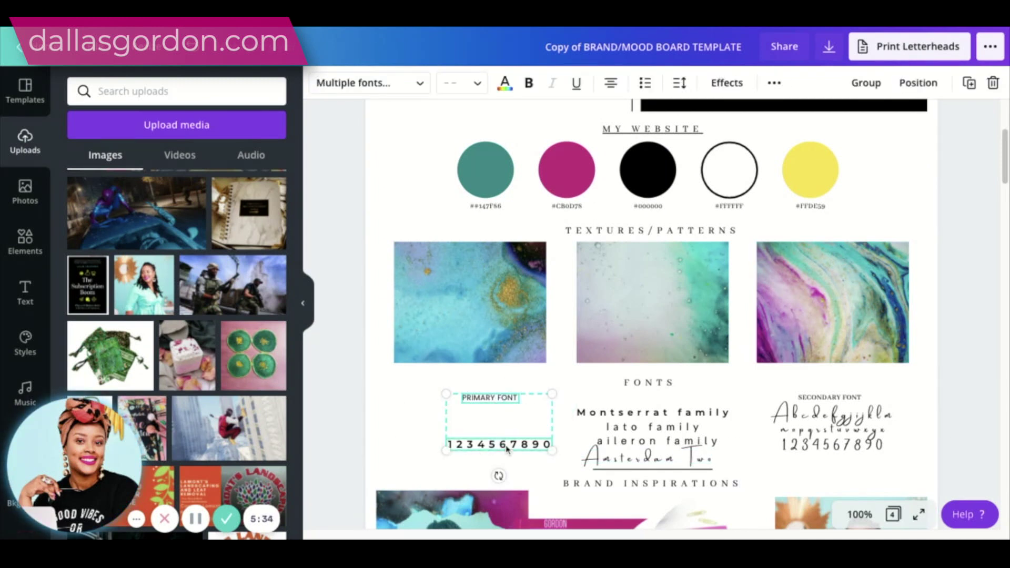
key("Delete")
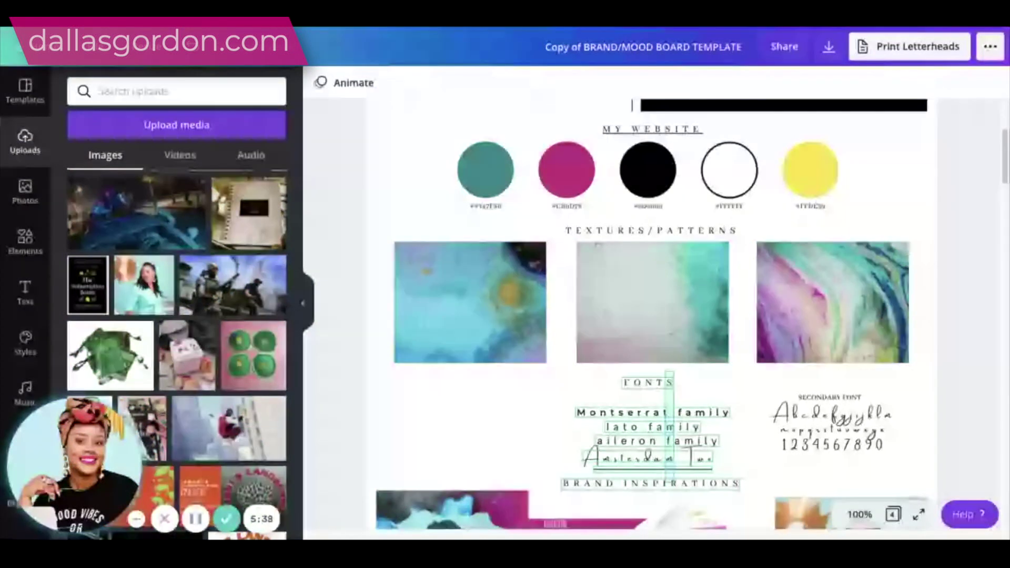
Step: Delete the FONTS and BRAND INSPIRATIONS headings, the font family names between them and the secondary font sample
left_click(666, 374)
key("Delete")
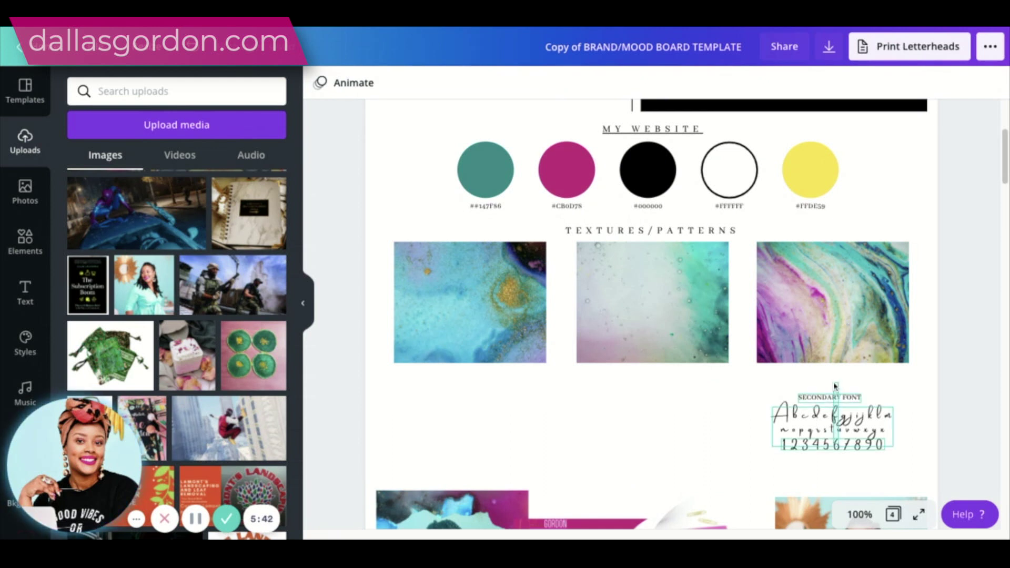
left_click(835, 405)
key("Delete")
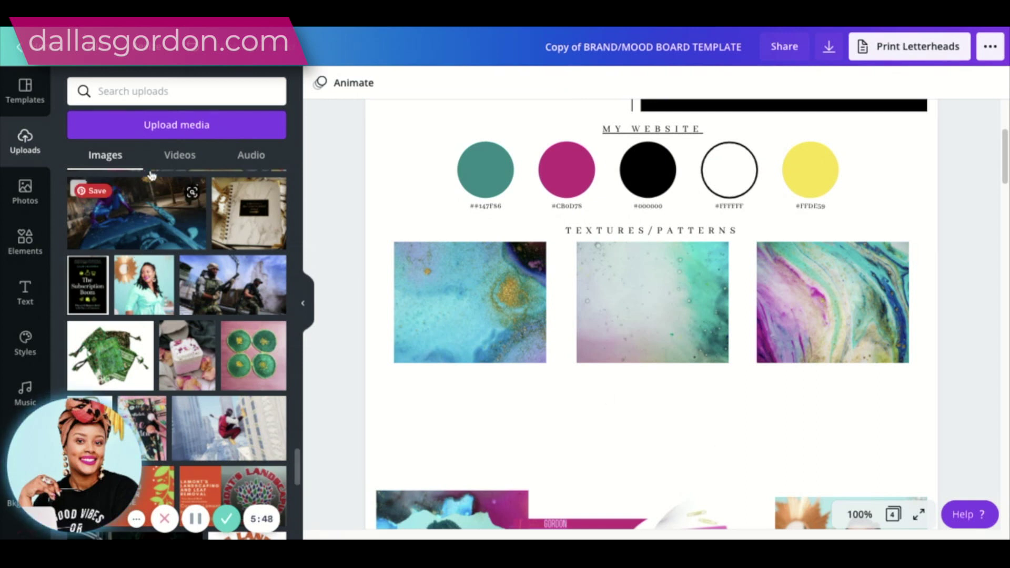
Step: Search the elements for "visa" and add the light blue VISA card graphic to page 1
left_click(27, 245)
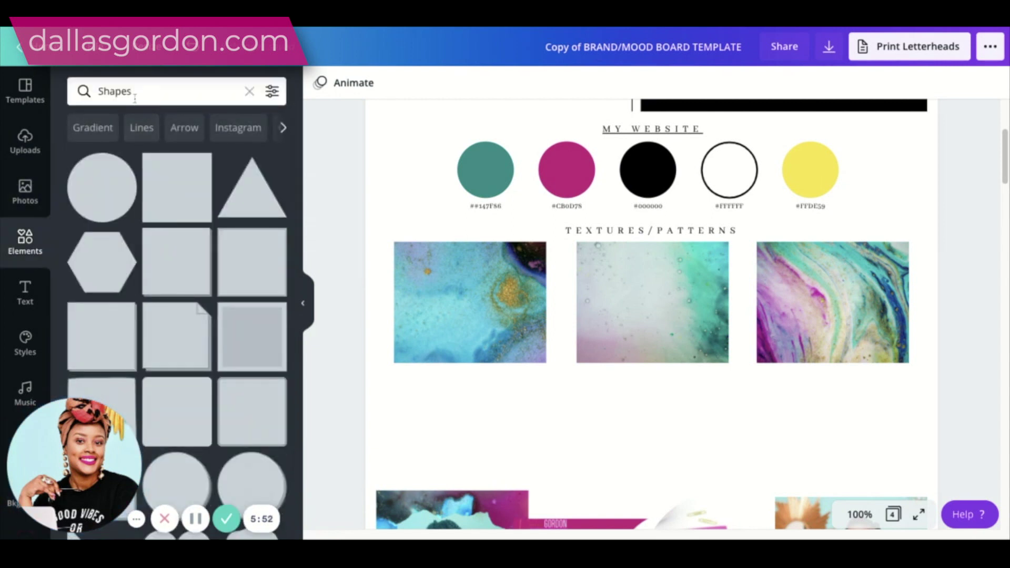
left_click(135, 98)
type("visa")
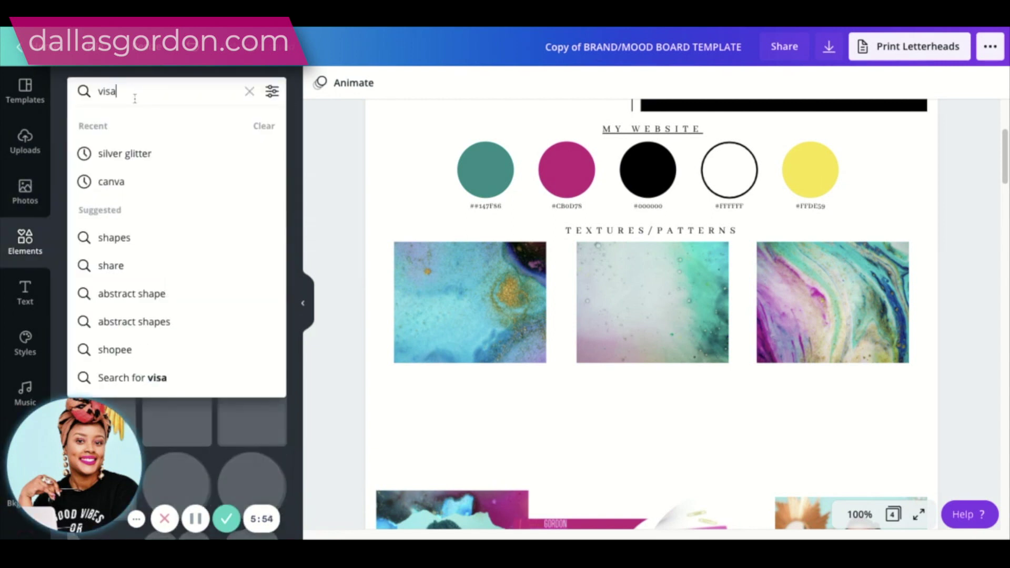
key("Return")
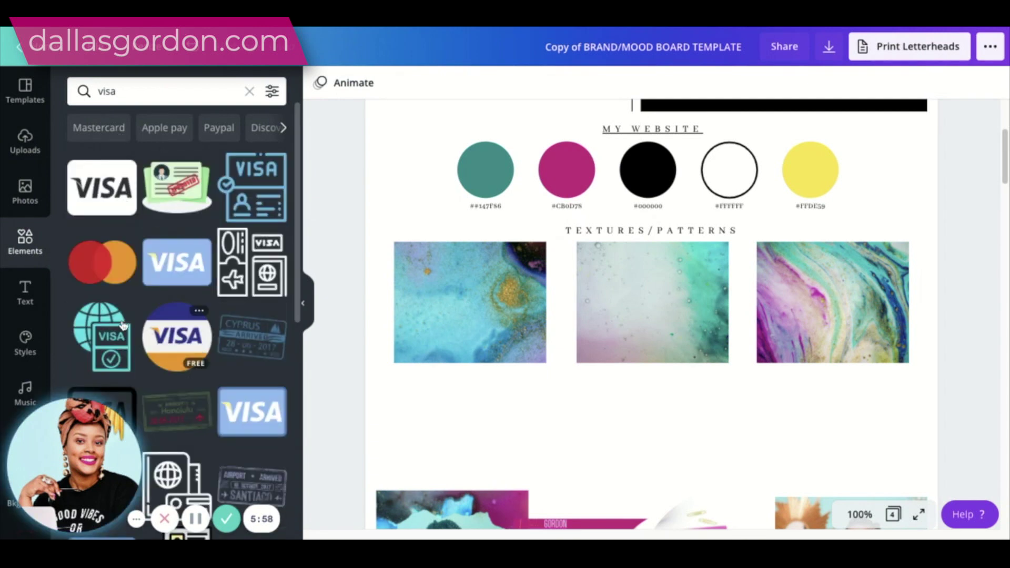
scroll(129, 328, "down", 1)
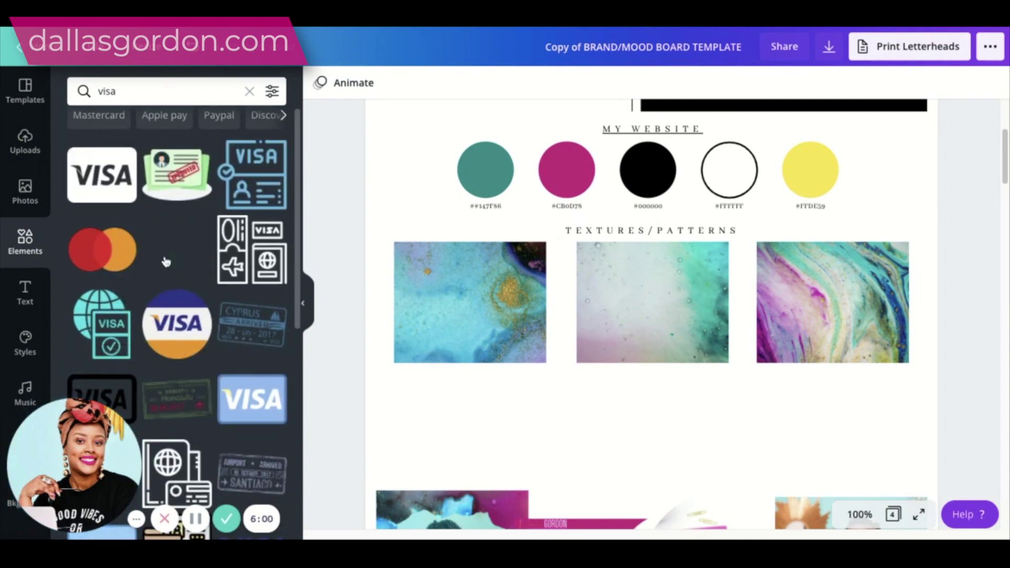
left_click(166, 262)
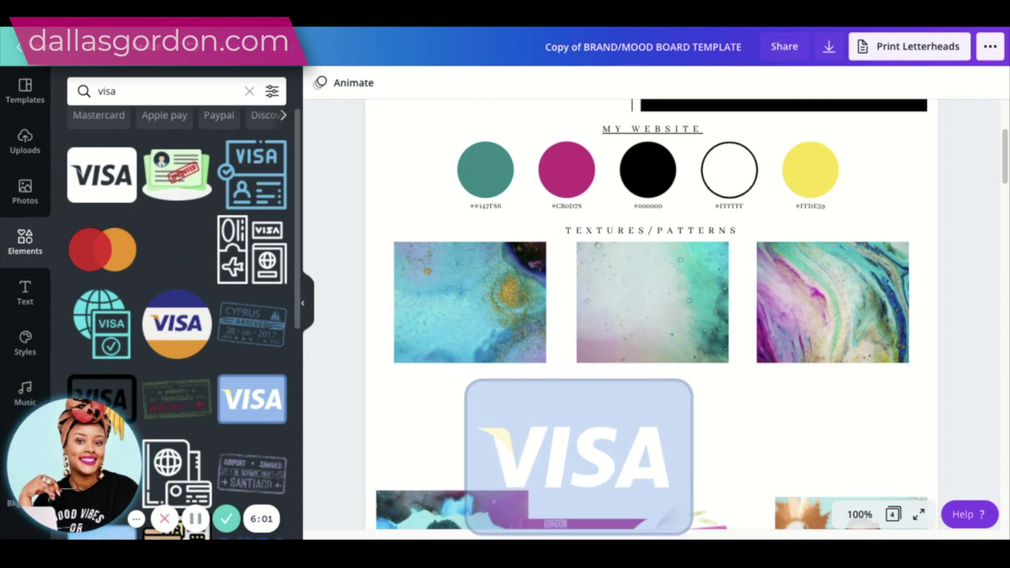
key("Escape")
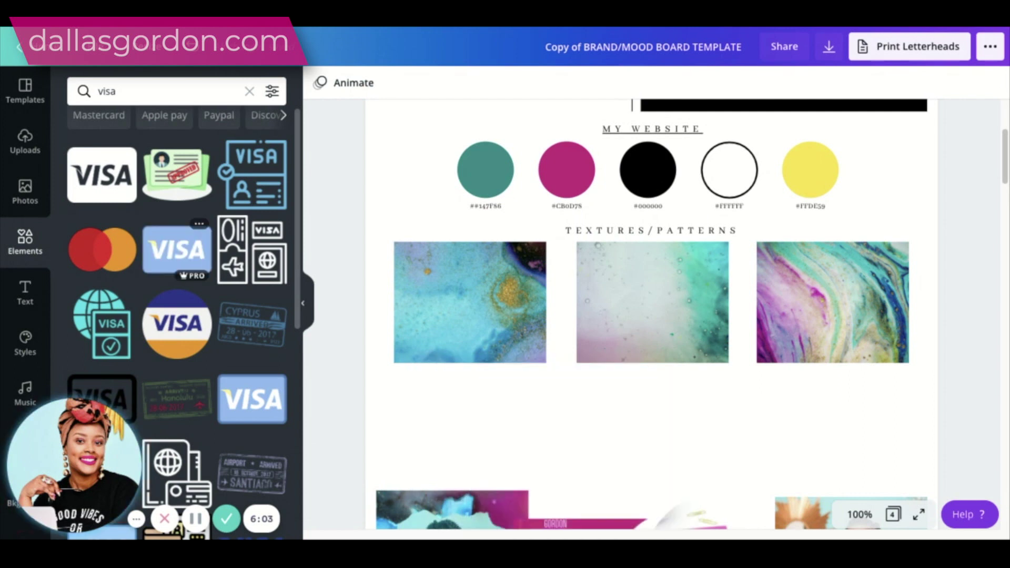
left_click(175, 257)
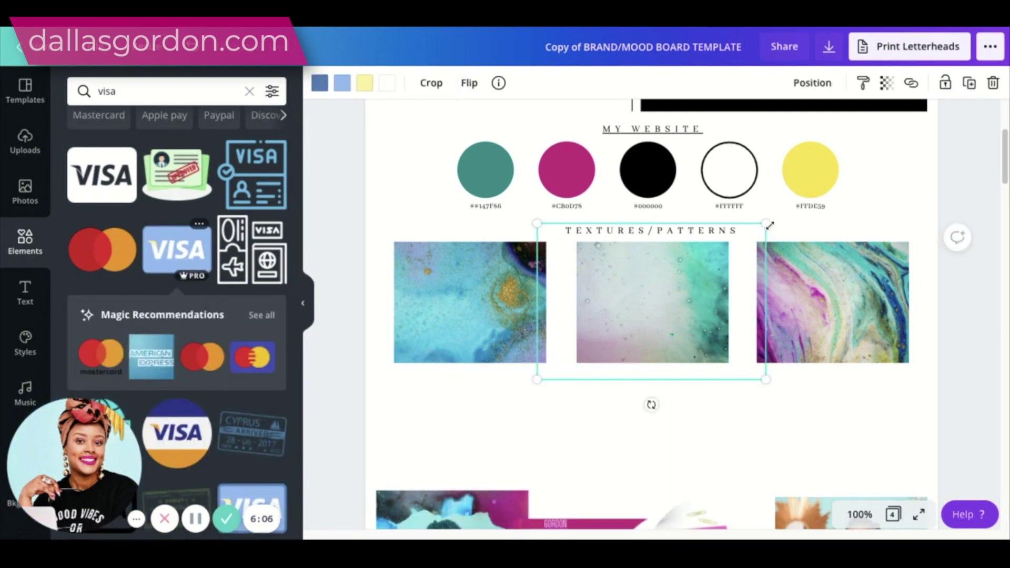
Step: Shrink the light blue VISA graphic to a small badge and place it in the empty area below the left texture image
left_click_drag(766, 224, 637, 313)
left_click_drag(584, 342, 550, 396)
left_click_drag(616, 354, 519, 432)
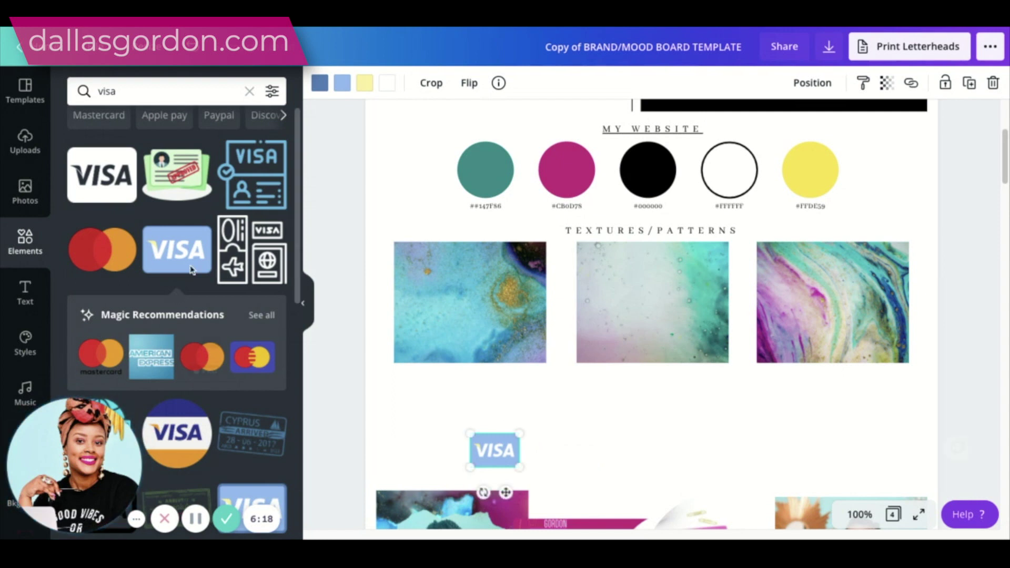
left_click(442, 408)
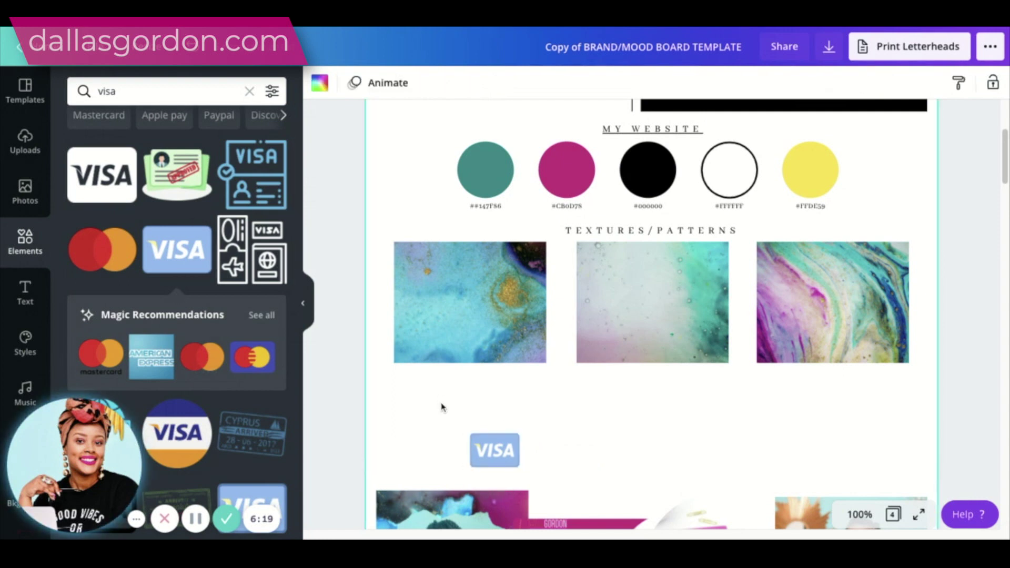
Step: Add the red and orange Mastercard circles graphic, shrink it to match the VISA badge and place it just to the badge's right
left_click(115, 242)
left_click_drag(766, 230, 609, 456)
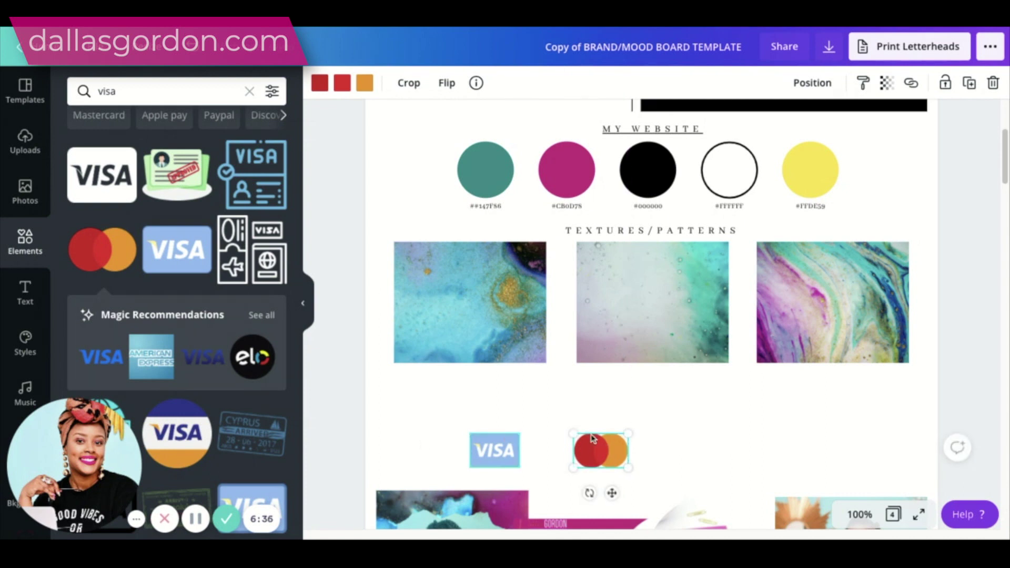
left_click(642, 456)
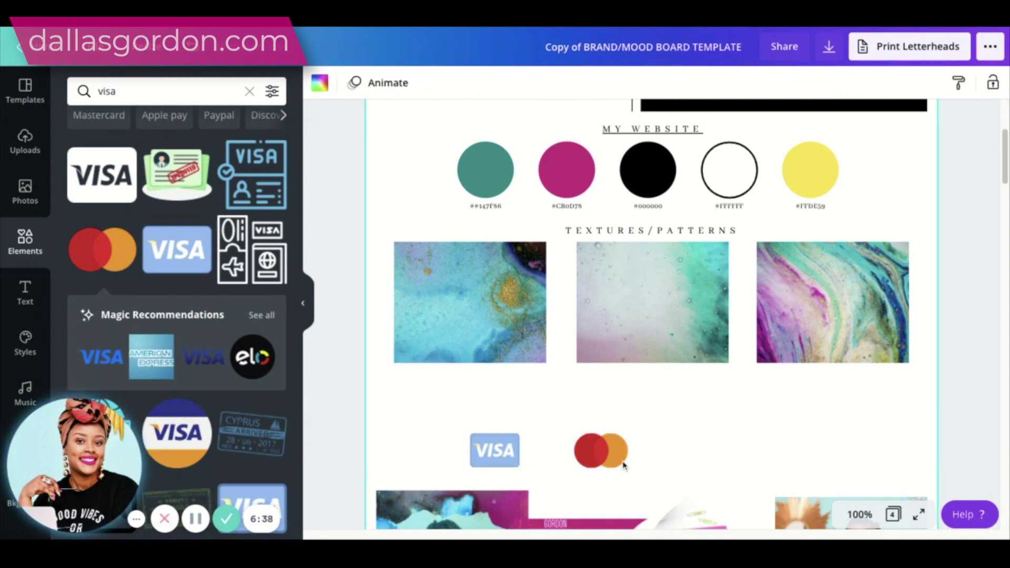
left_click(495, 450)
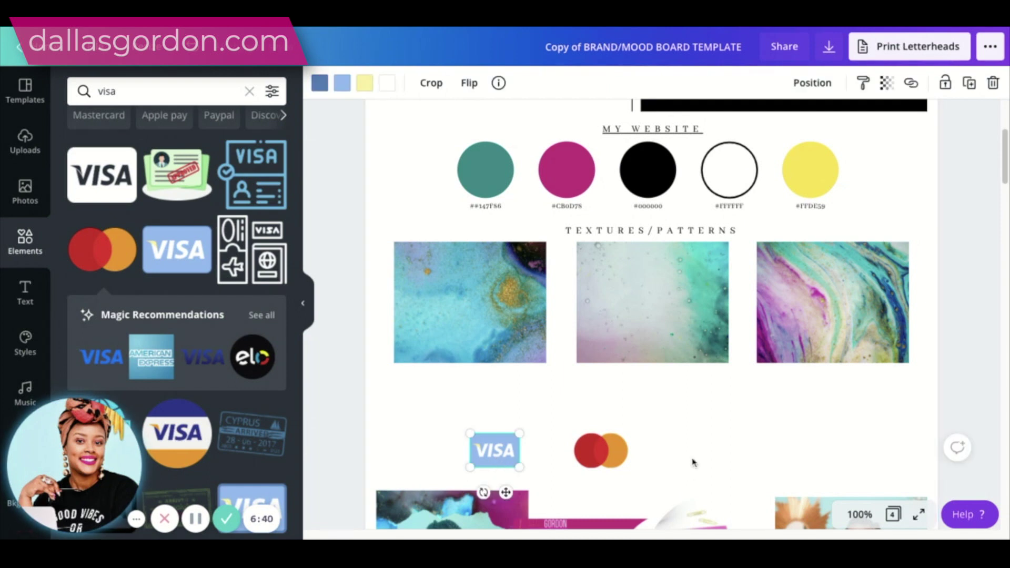
left_click(619, 454, "shift")
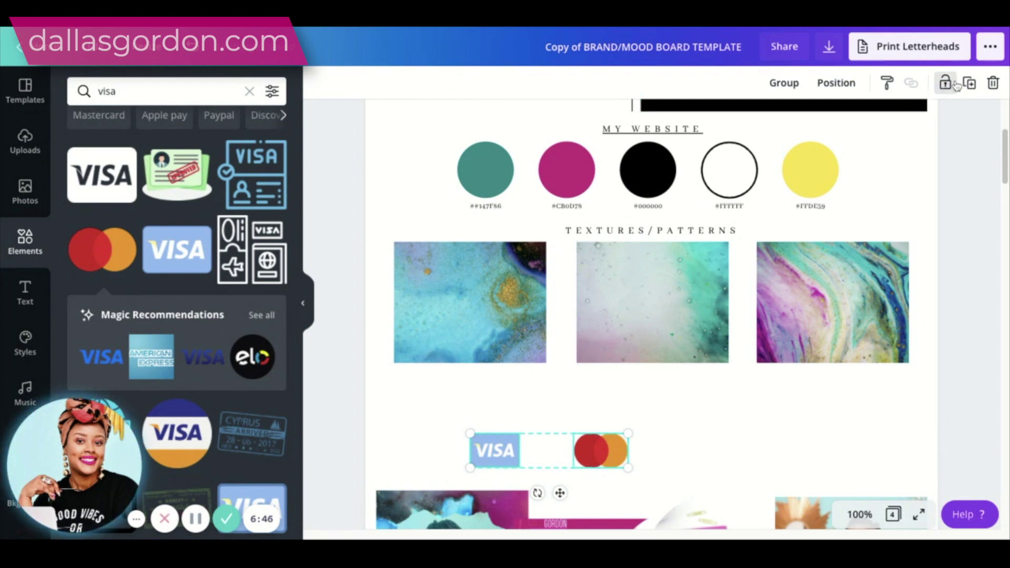
left_click(609, 473)
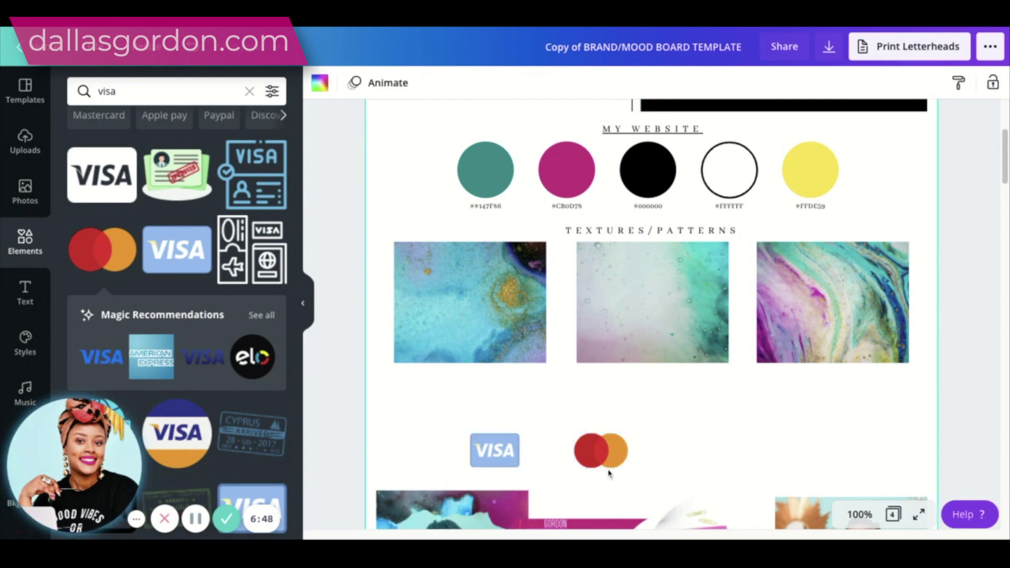
left_click(607, 461)
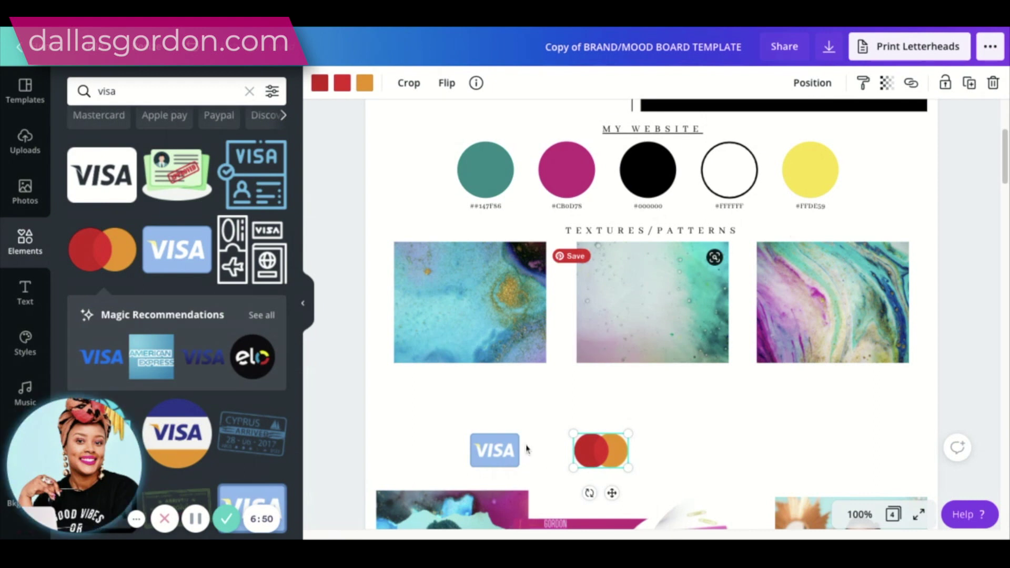
left_click(505, 448)
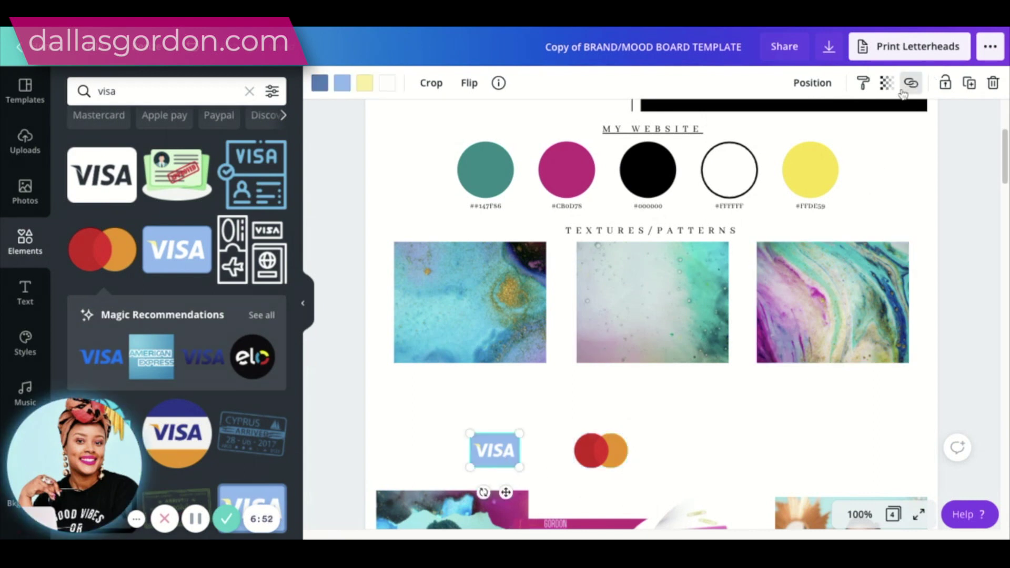
left_click(912, 84)
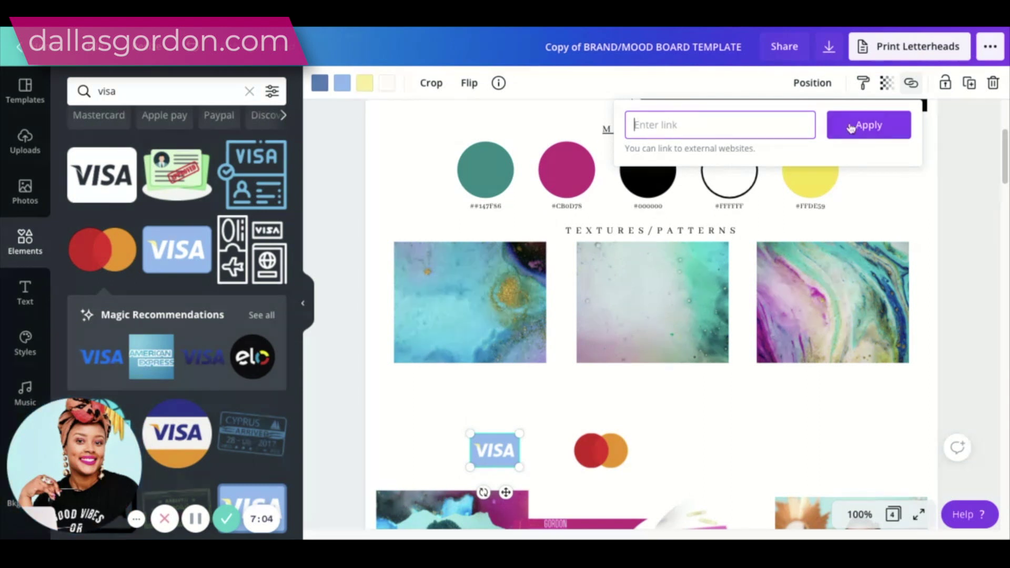
left_click(889, 126)
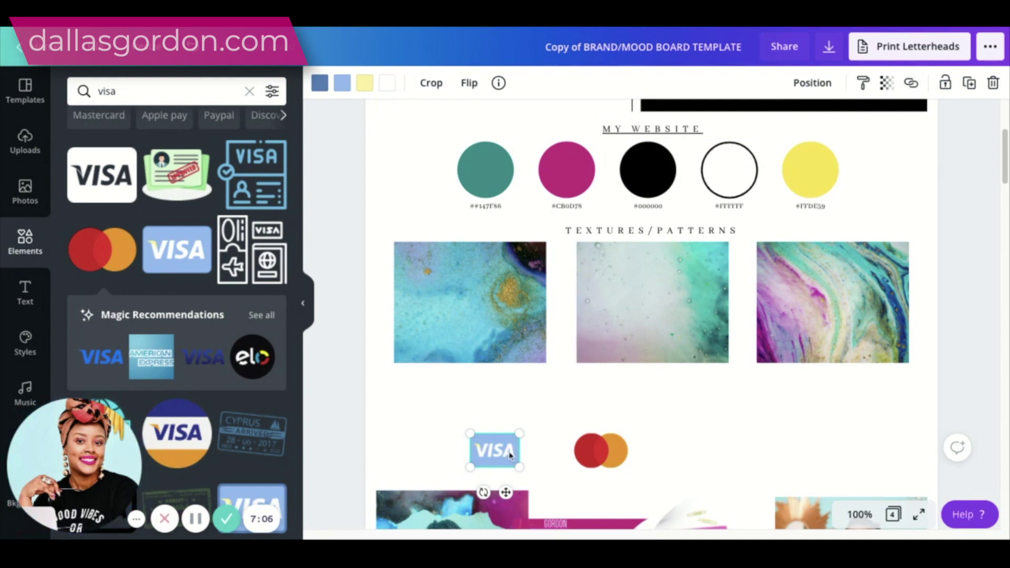
left_click(910, 84)
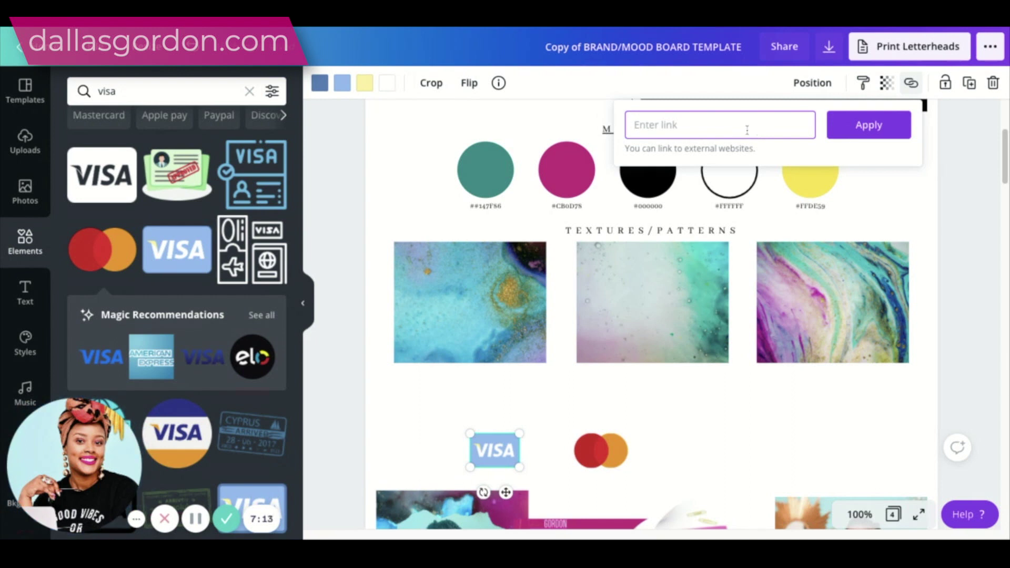
type("www.dalla")
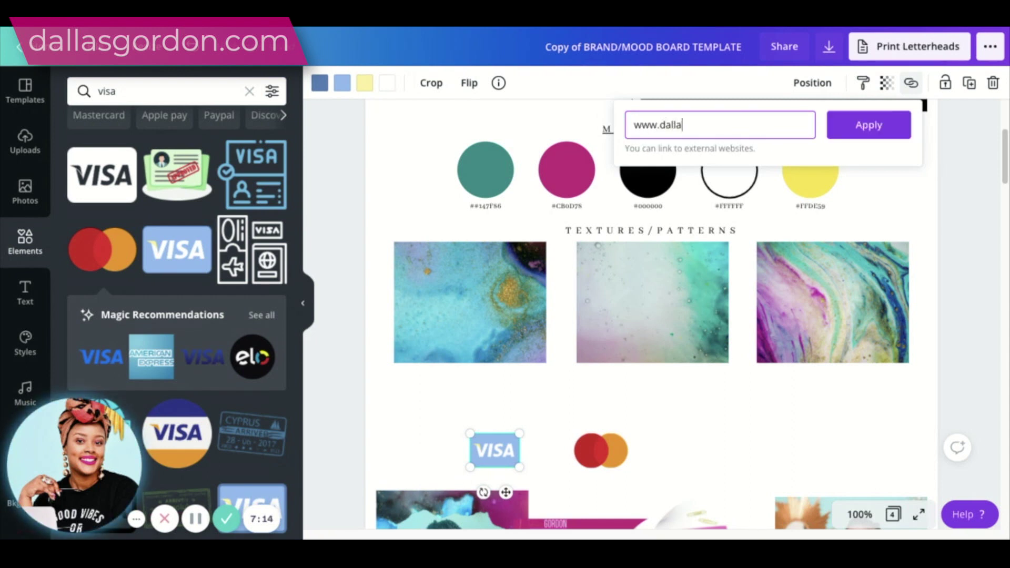
type("sgordon.com")
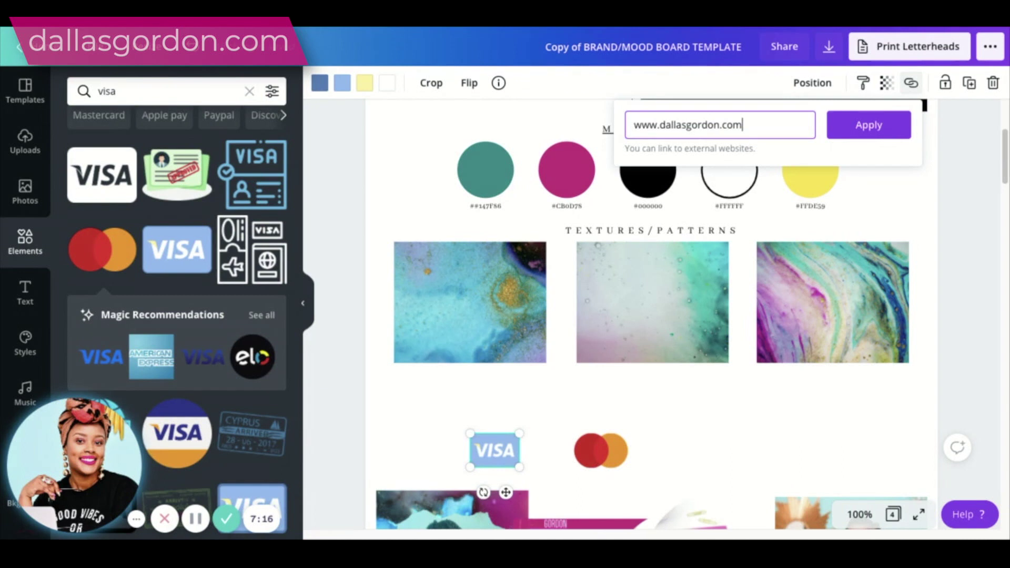
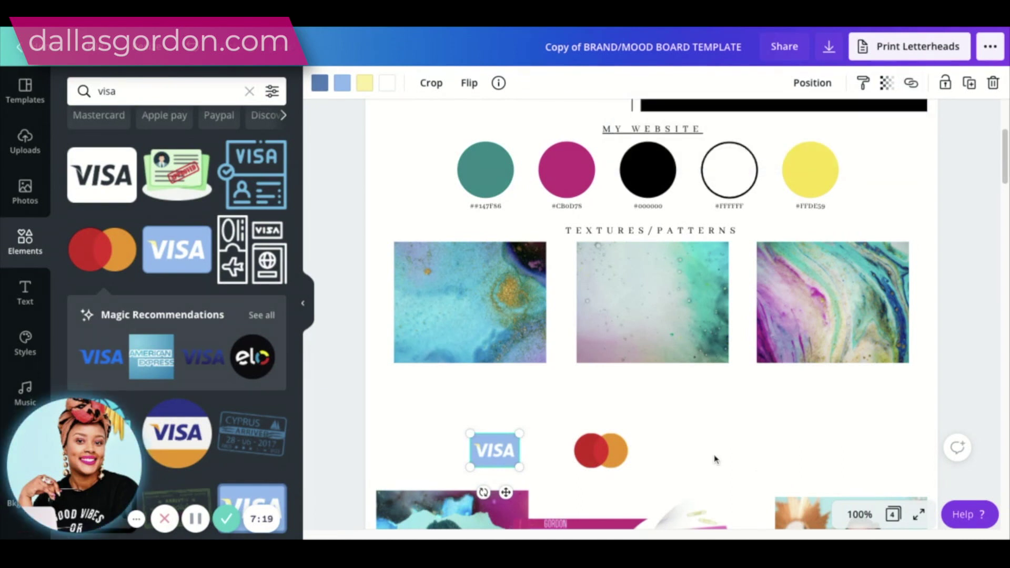
scroll(702, 393, "down", 1)
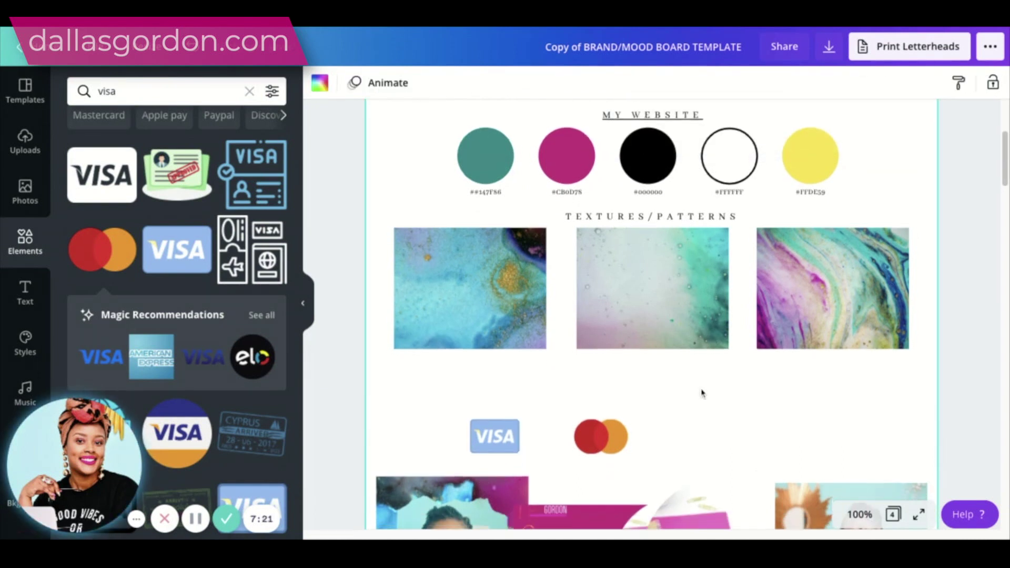
scroll(702, 392, "up", 2)
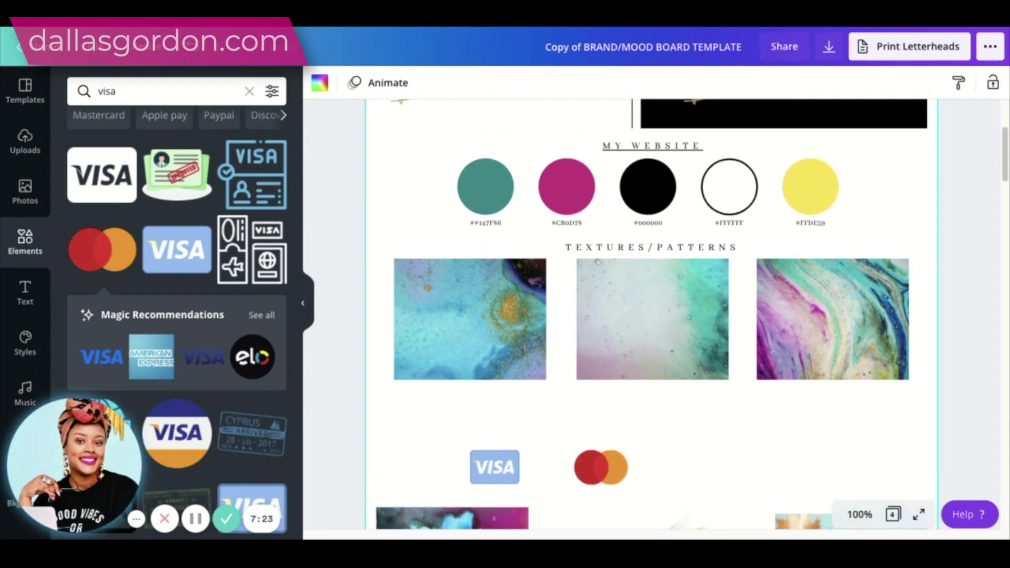
scroll(702, 393, "down", 5)
scroll(701, 393, "up", 4)
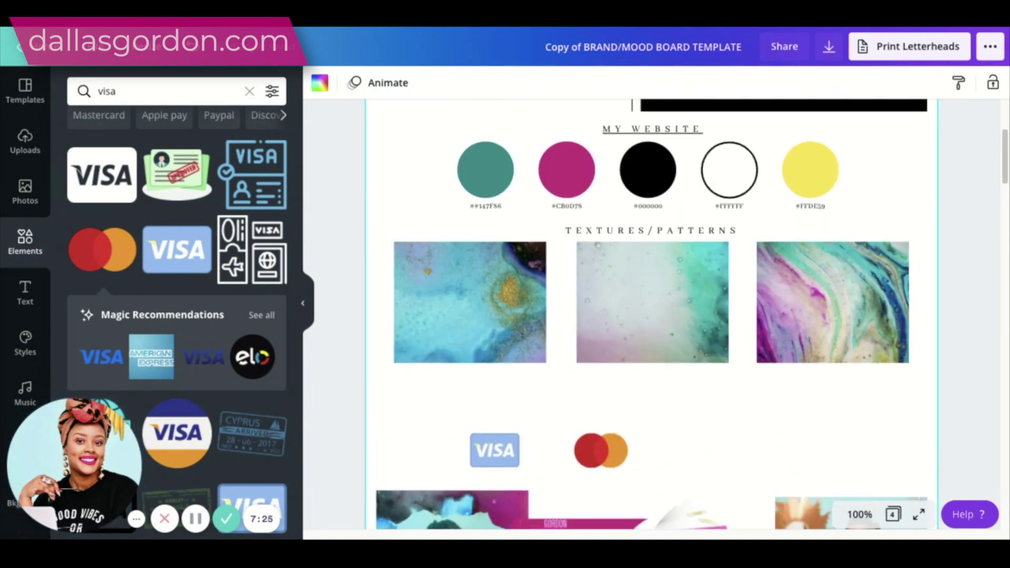
scroll(702, 393, "down", 1)
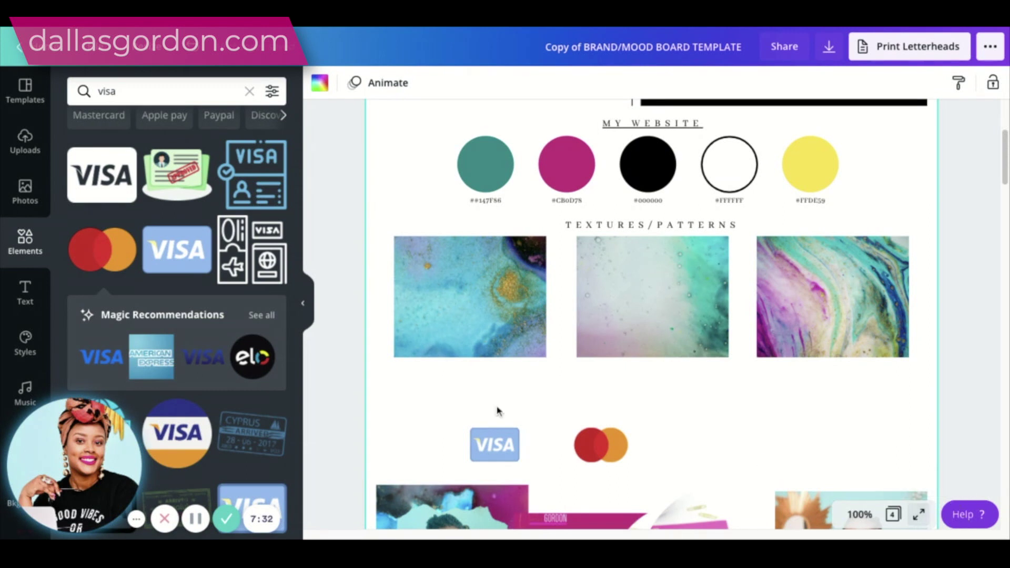
key("ctrl+alt+p")
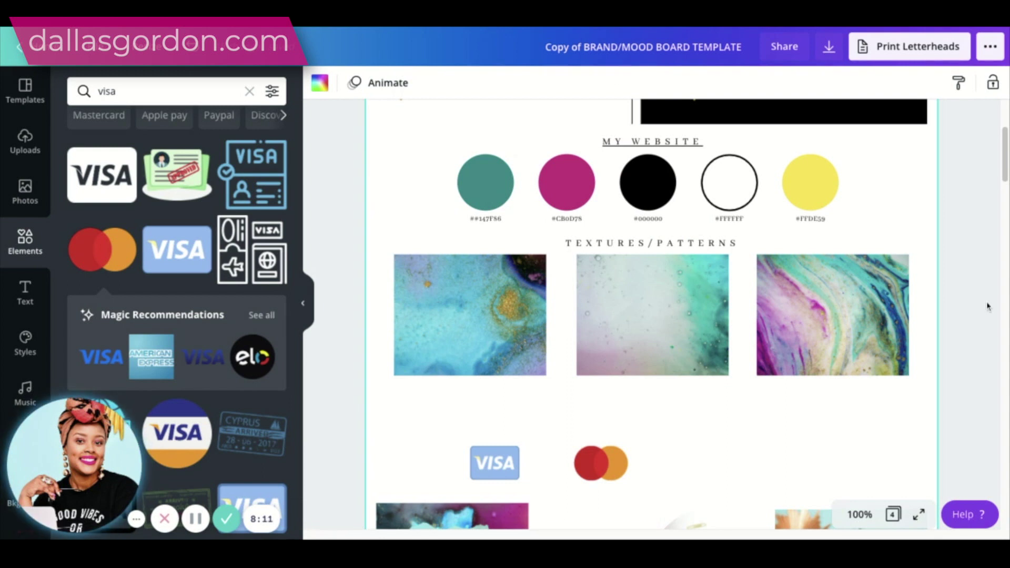
Step: Open the download settings for the design and choose PDF Print as the file type
scroll(985, 304, "up", 5)
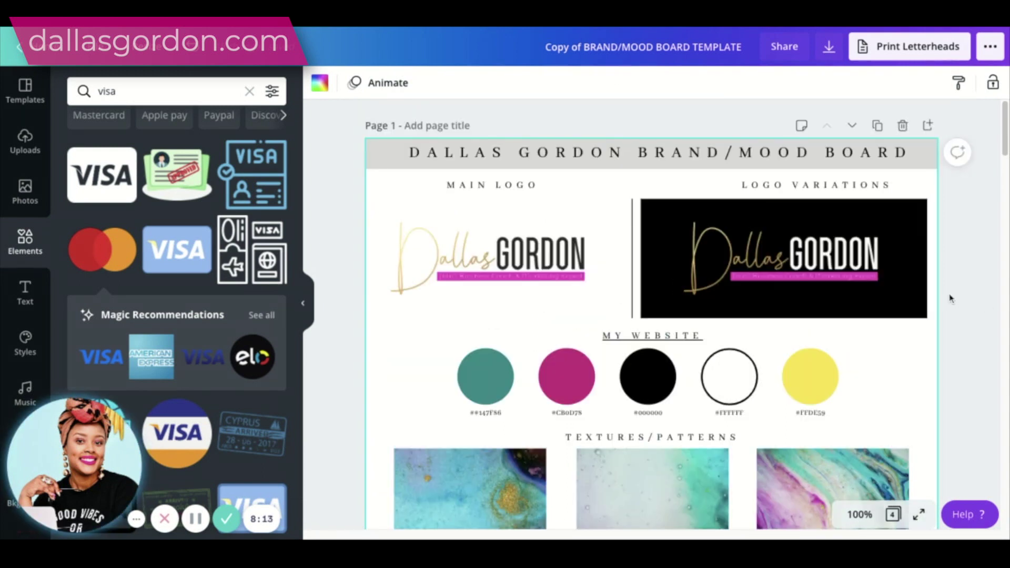
left_click(829, 49)
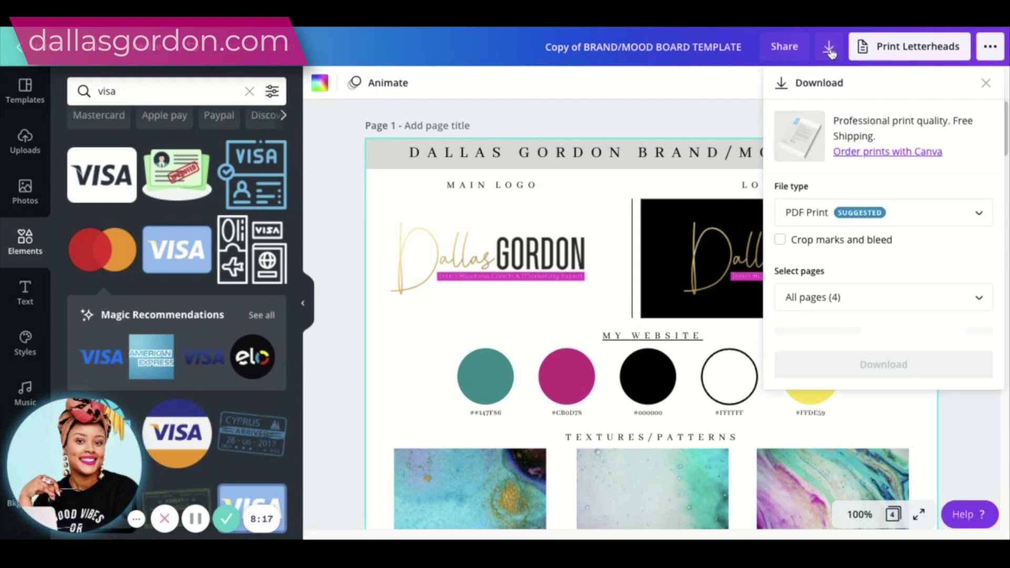
left_click(865, 214)
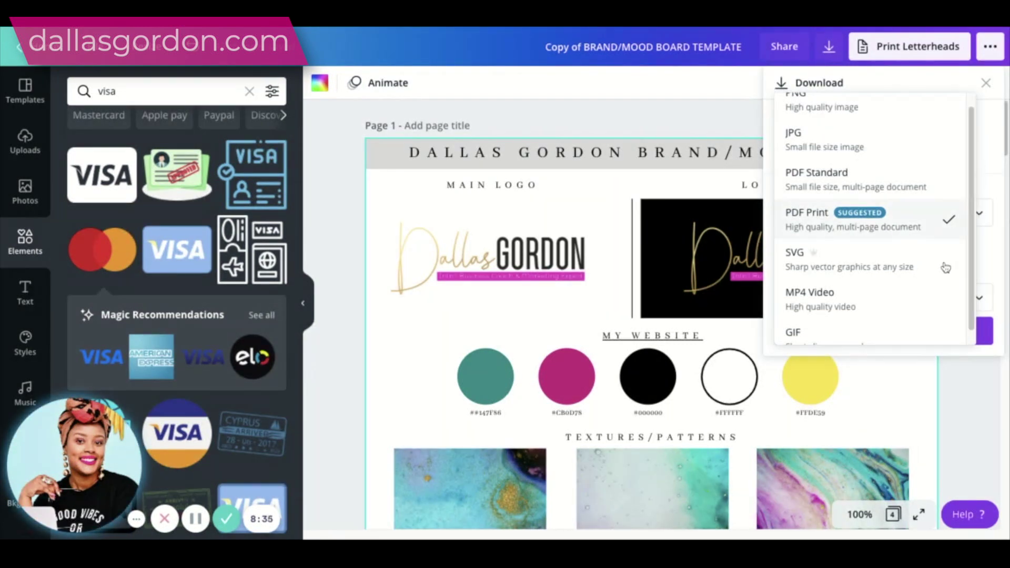
scroll(904, 158, "up", 1)
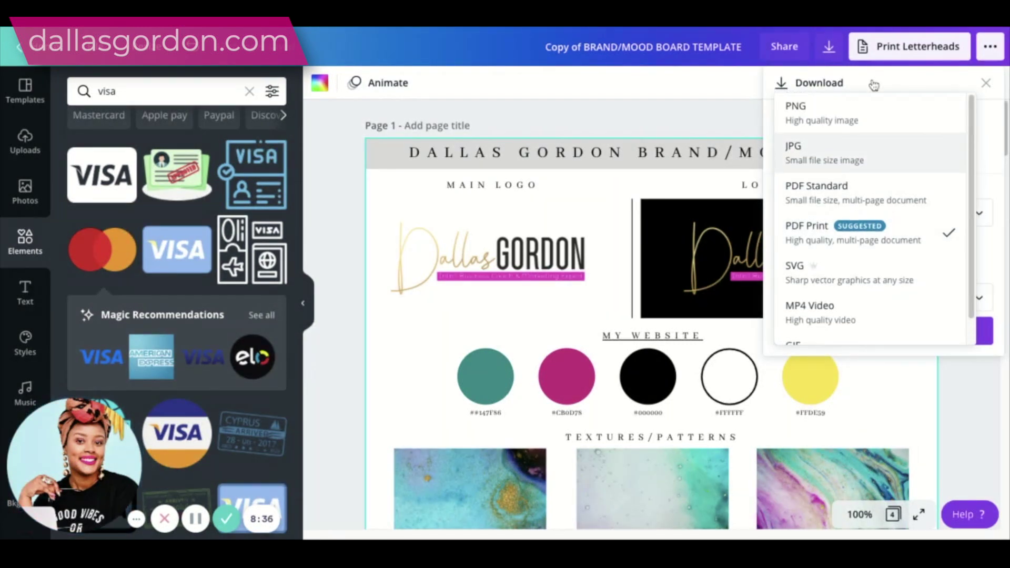
left_click(934, 240)
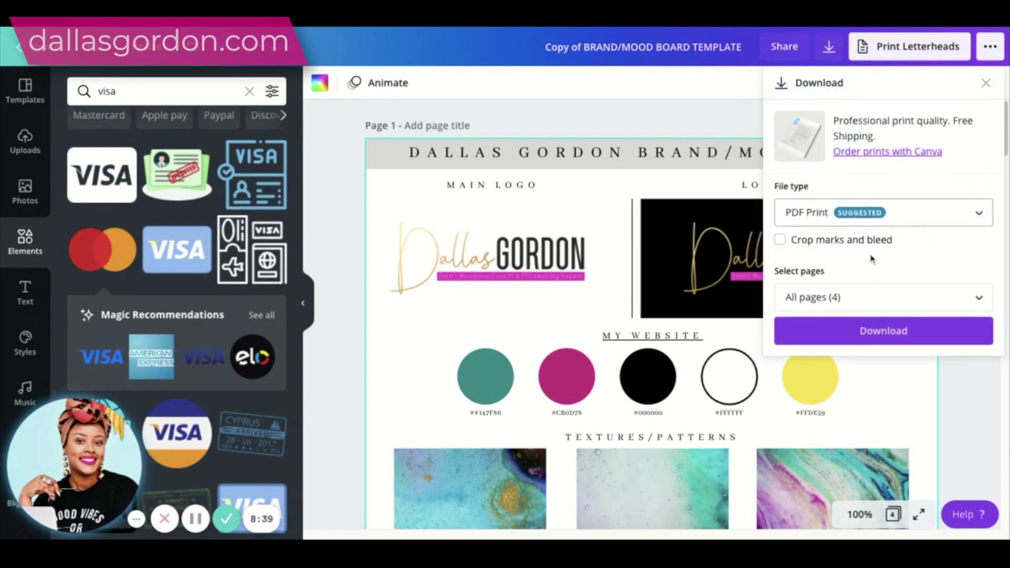
Step: Limit the download to page 1, download the PDF and dismiss the saved-design message
left_click(867, 297)
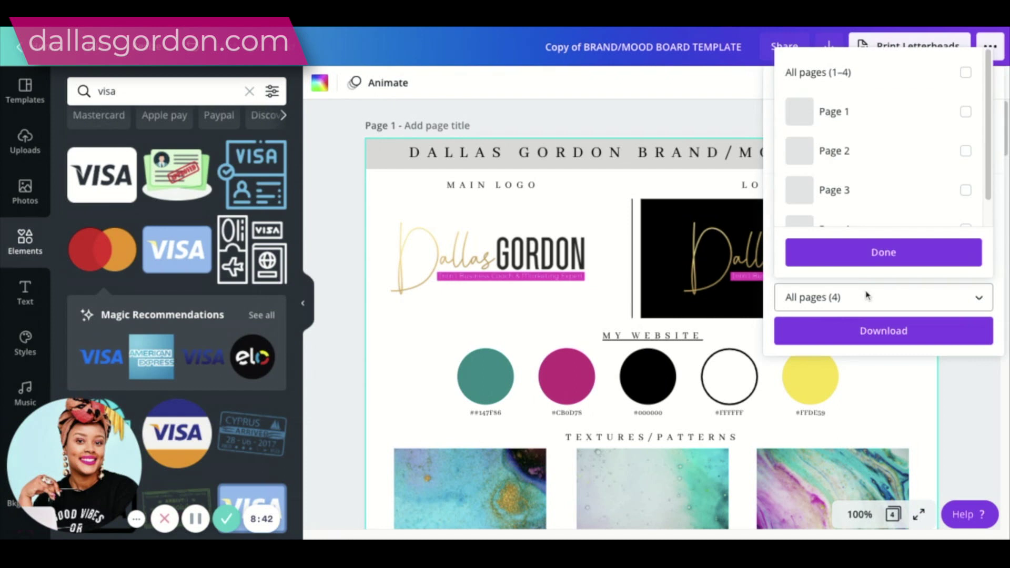
left_click(966, 111)
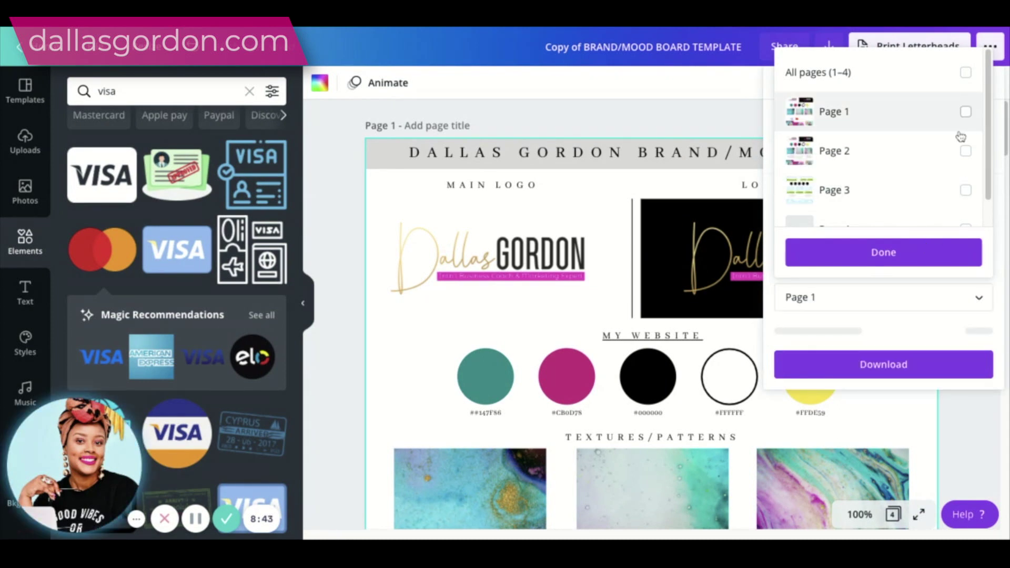
left_click(921, 259)
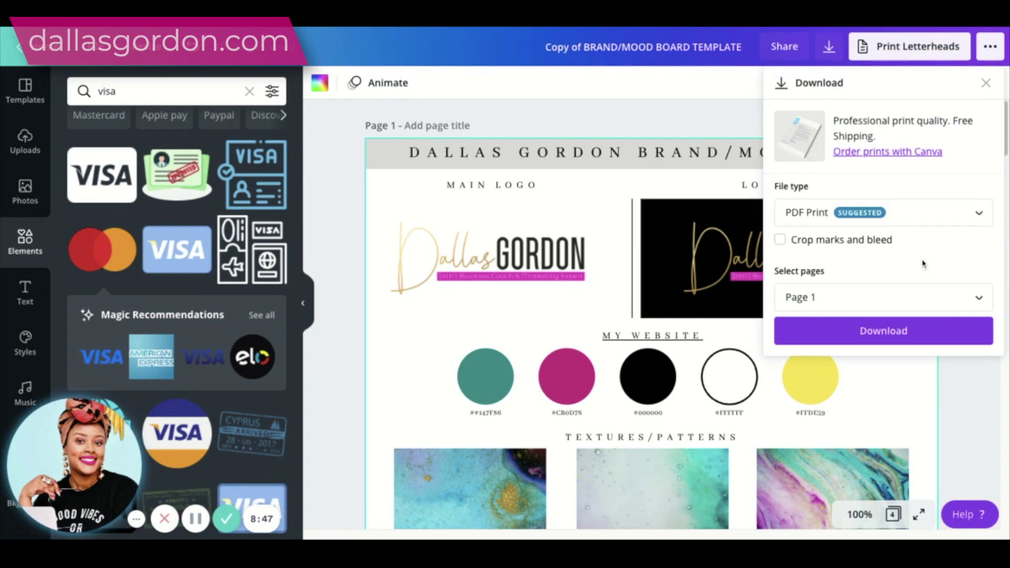
left_click(880, 332)
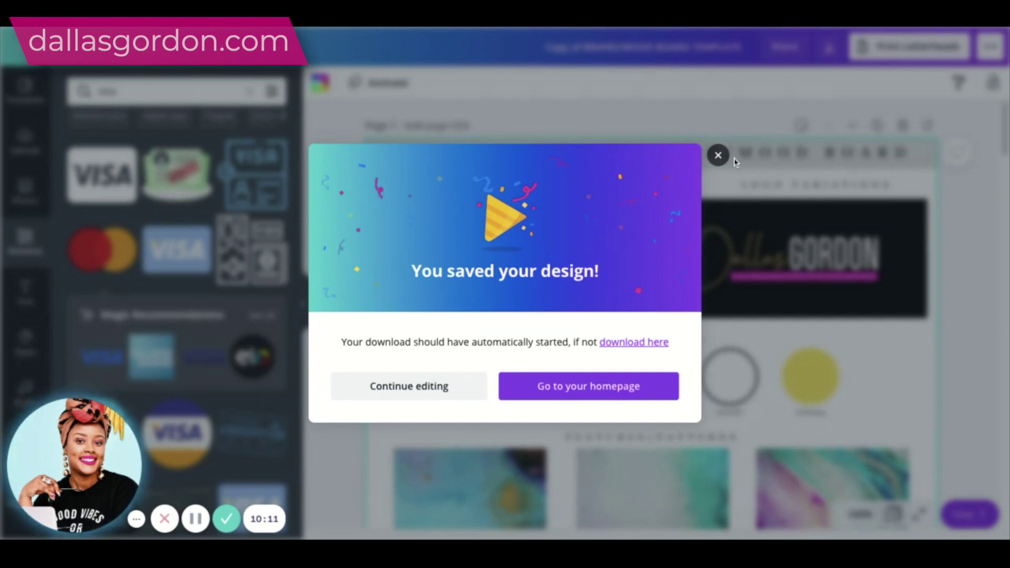
left_click(717, 156)
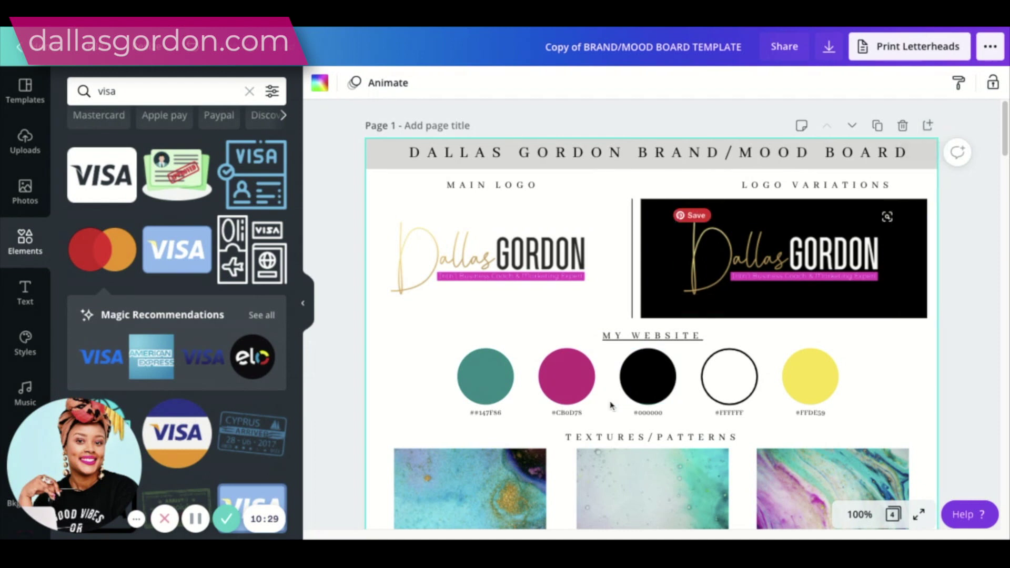
scroll(610, 405, "down", 1)
scroll(611, 406, "up", 1)
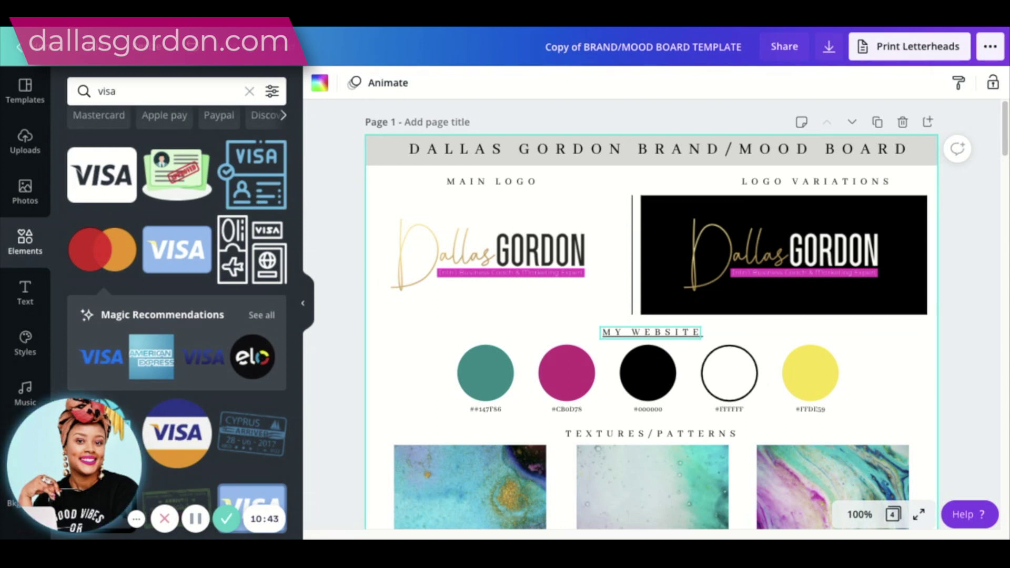
scroll(652, 326, "up", 1)
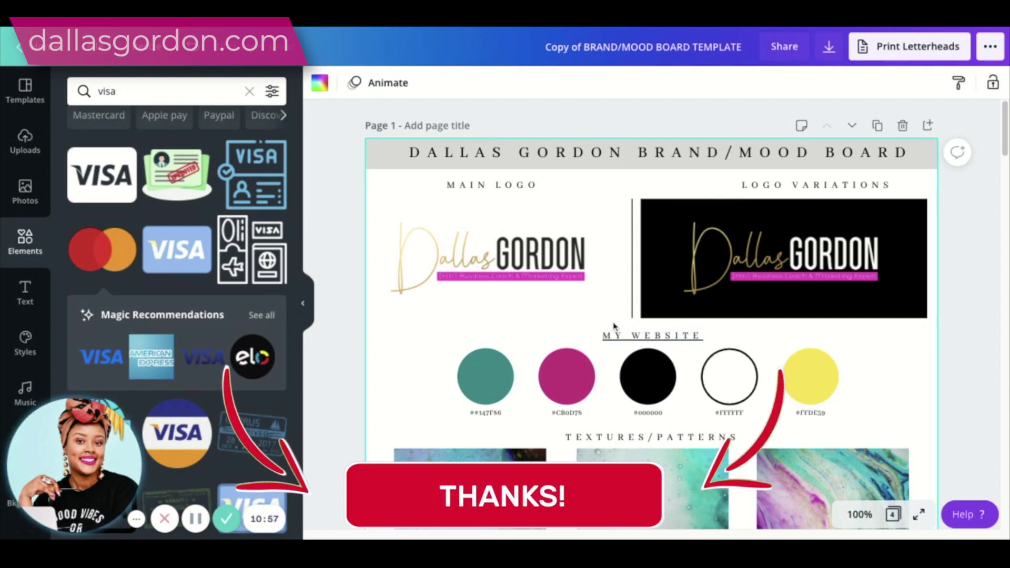
left_click(634, 230)
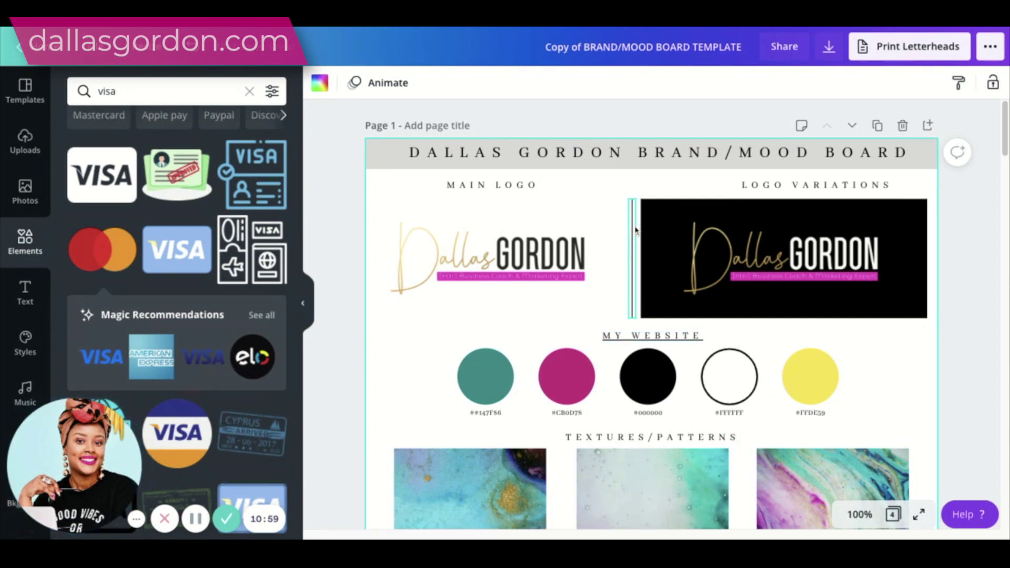